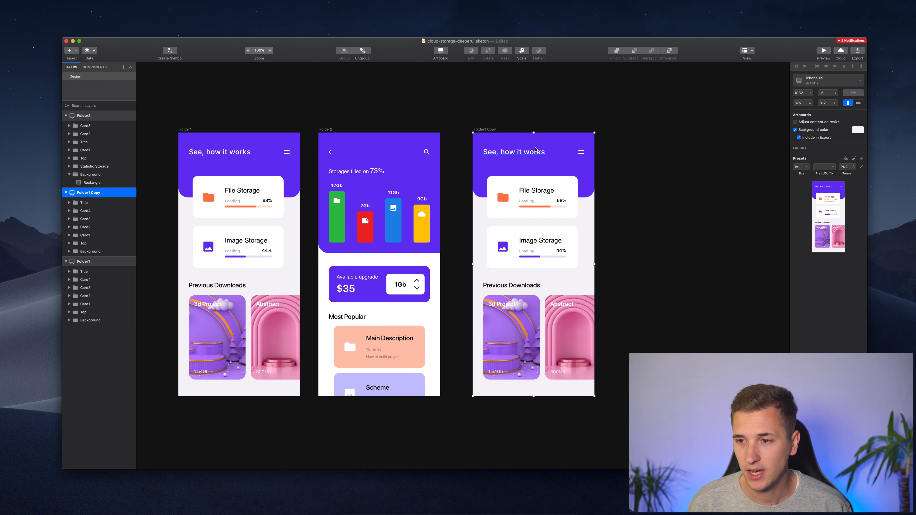
# Step: Set the background color of the Folder1 Copy artboard to dark grey #181818
pyautogui.click(858, 131)
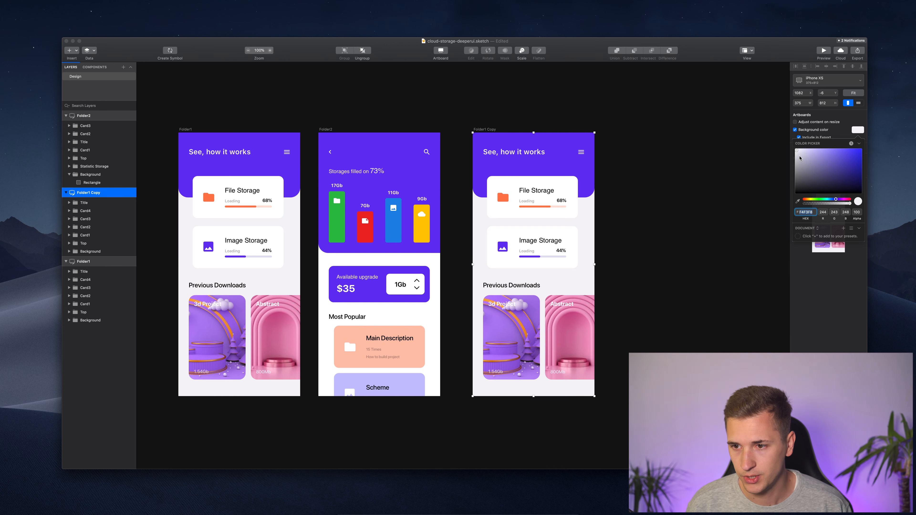
pyautogui.moveTo(800, 158)
pyautogui.mouseDown()
pyautogui.moveTo(781, 202)
pyautogui.moveTo(772, 192)
pyautogui.mouseUp()
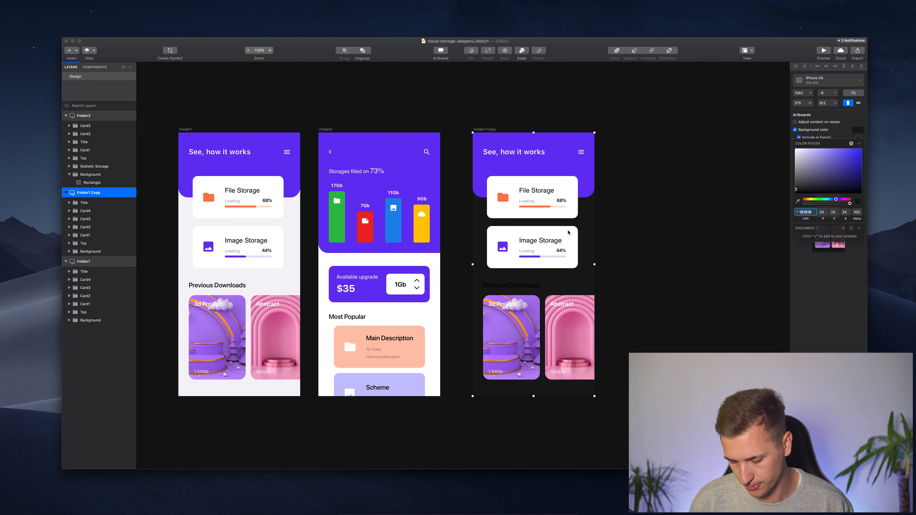
# Step: Set the fill of both storage card rectangles on the Folder1 Copy artboard to dark grey #2C2C2C
pyautogui.keyDown('super'); pyautogui.click(569, 234); pyautogui.keyUp('super')
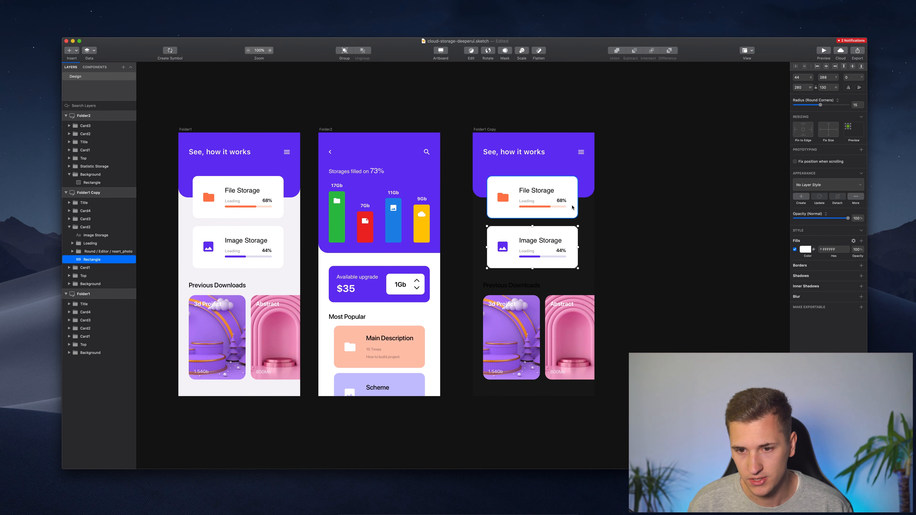
pyautogui.keyDown('shift'); pyautogui.keyDown('super'); pyautogui.click(563, 213); pyautogui.keyUp('super'); pyautogui.keyUp('shift')
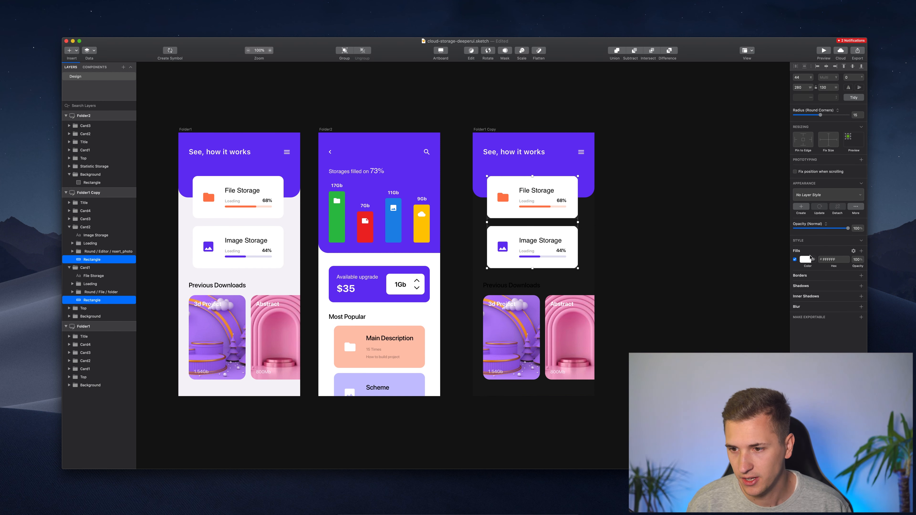
pyautogui.click(807, 260)
pyautogui.moveTo(801, 316); pyautogui.dragTo(781, 332)
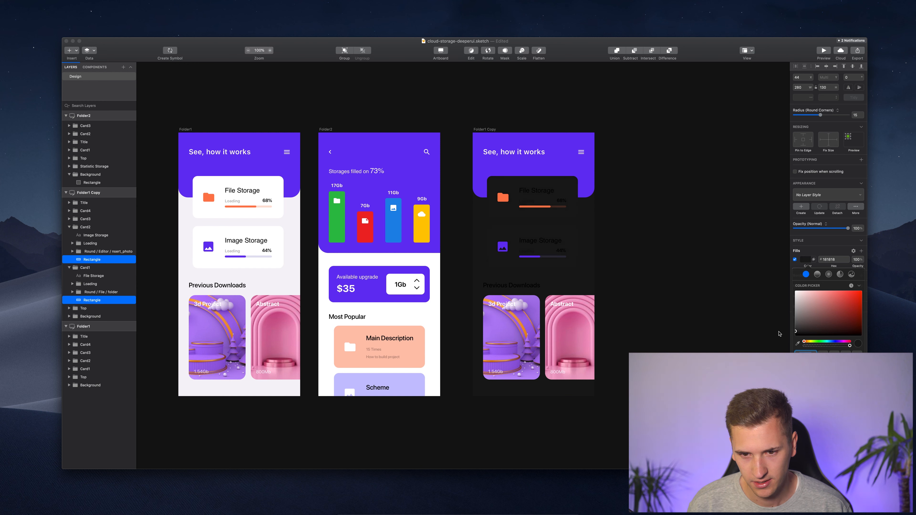
pyautogui.moveTo(779, 334); pyautogui.dragTo(777, 331)
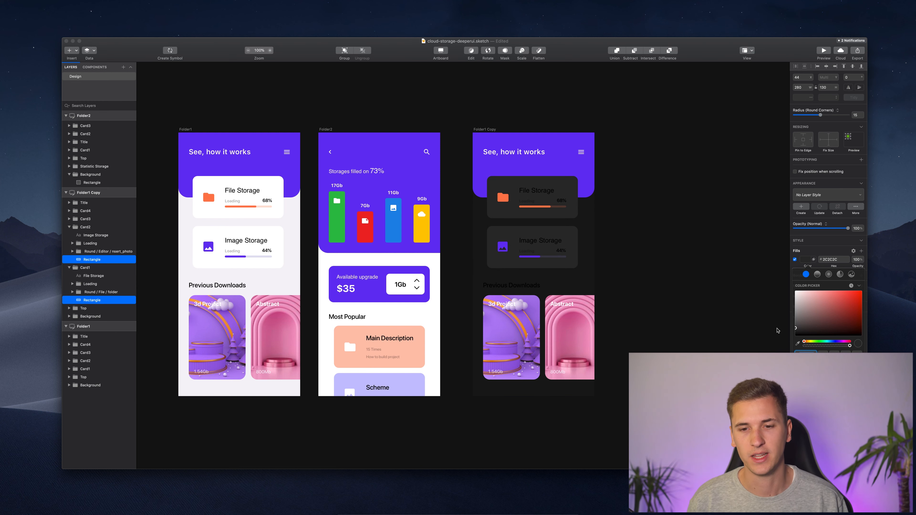
# Step: Try a muted purple #6D43D6 fill on the header background of the Folder1 Copy artboard
pyautogui.click(581, 170)
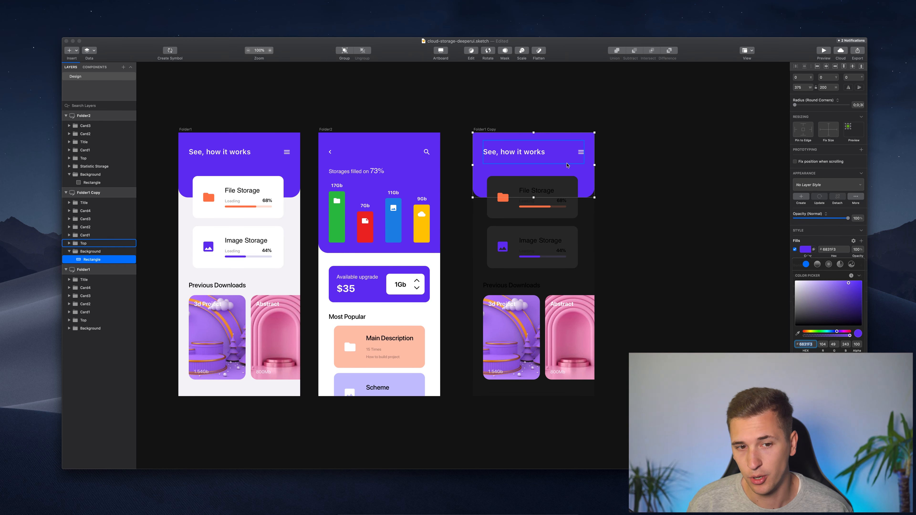
pyautogui.click(851, 295)
pyautogui.moveTo(851, 295)
pyautogui.mouseDown()
pyautogui.moveTo(859, 300)
pyautogui.moveTo(841, 288)
pyautogui.mouseUp()
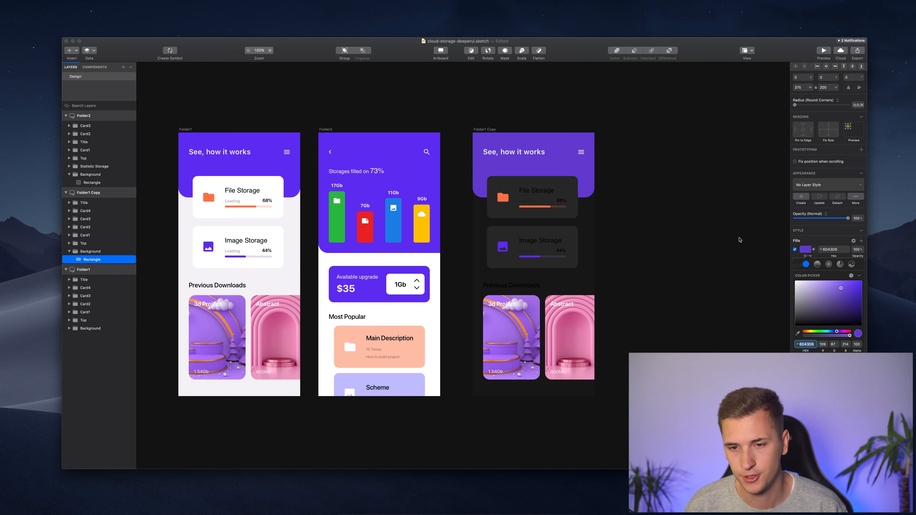
pyautogui.press('super+z')
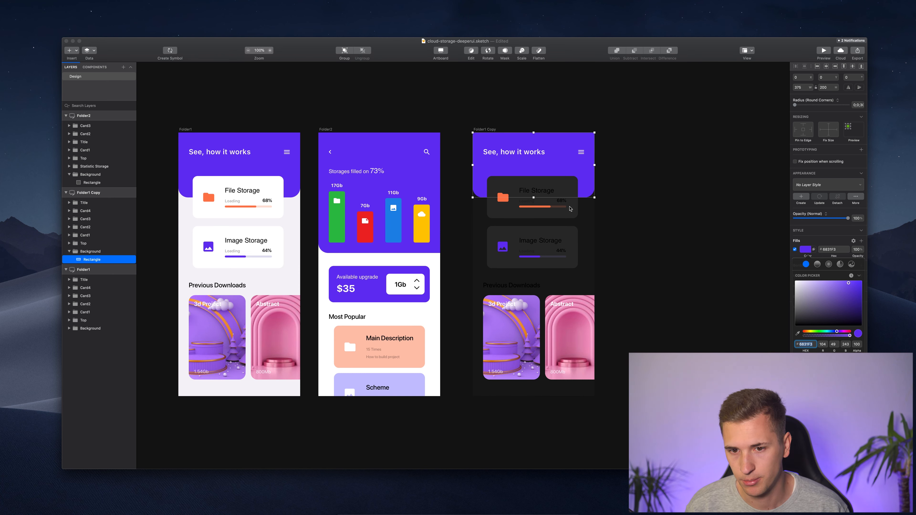
# Step: Try a light grey fill on the File Storage and Image Storage titles in the dark cards
pyautogui.keyDown('super'); pyautogui.click(531, 190); pyautogui.keyUp('super')
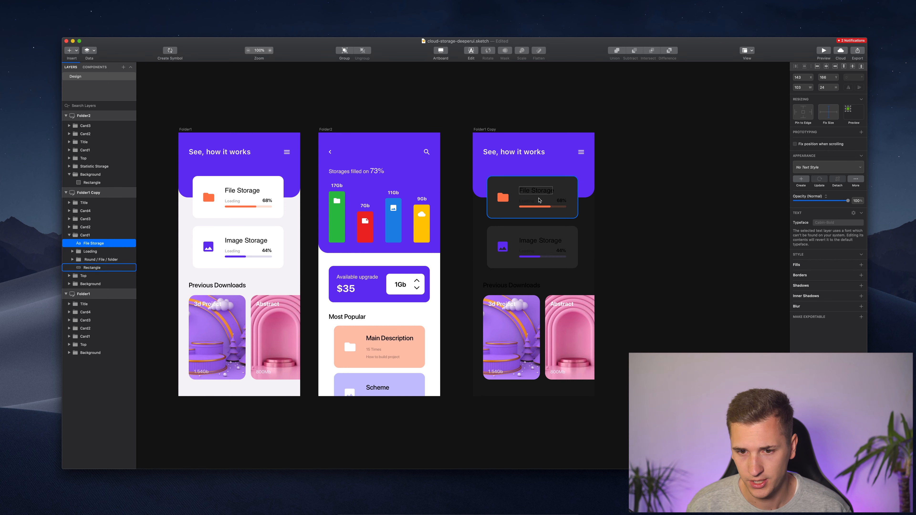
pyautogui.keyDown('shift'); pyautogui.keyDown('super'); pyautogui.click(538, 242); pyautogui.keyUp('super'); pyautogui.keyUp('shift')
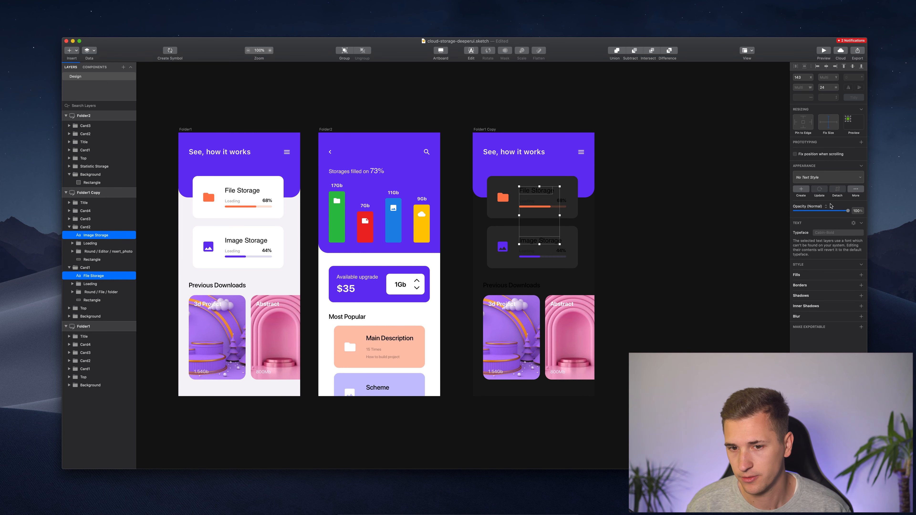
pyautogui.click(533, 191)
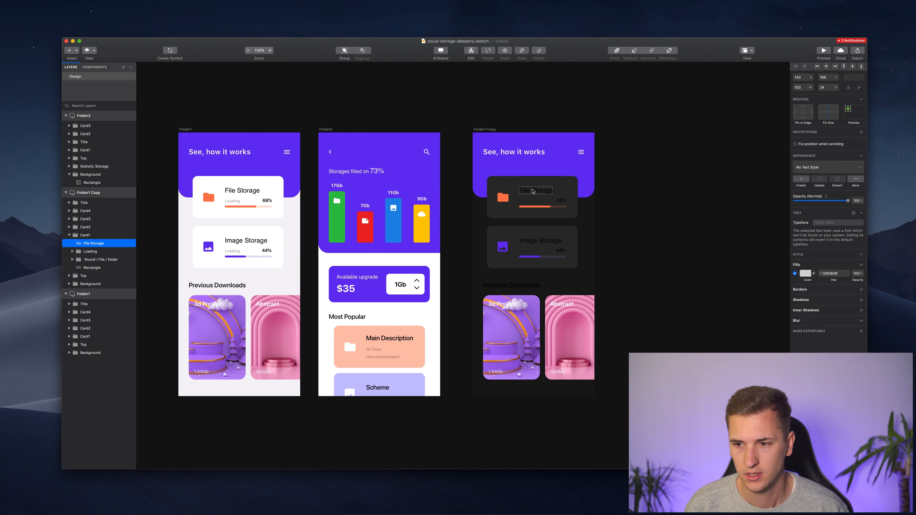
pyautogui.doubleClick(548, 190)
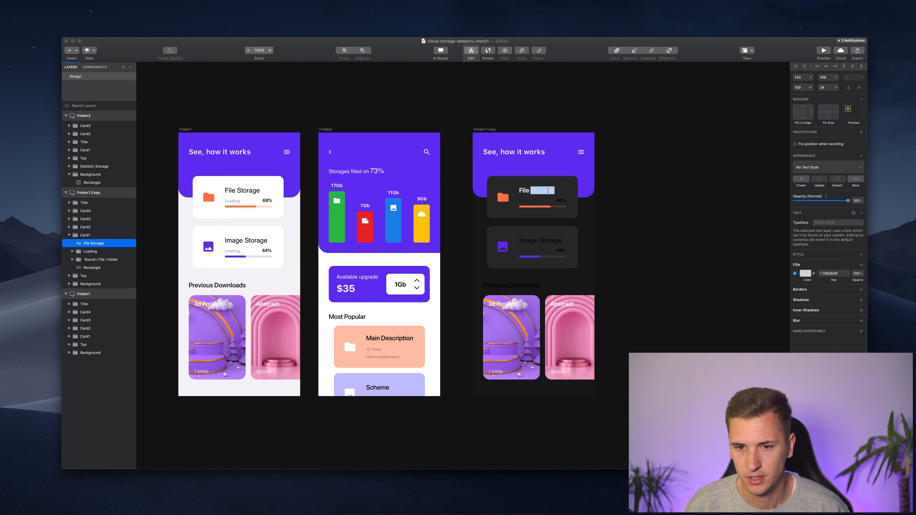
pyautogui.press('Escape')
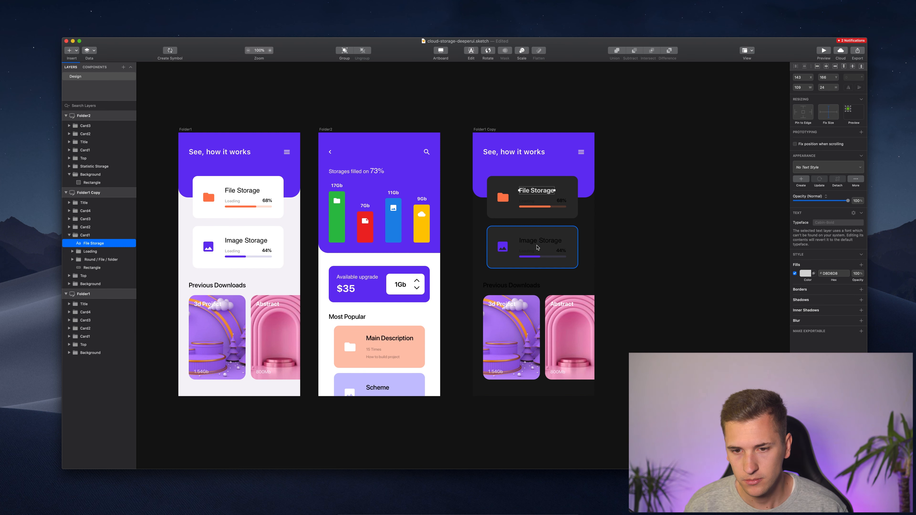
pyautogui.click(538, 247)
pyautogui.doubleClick(549, 240)
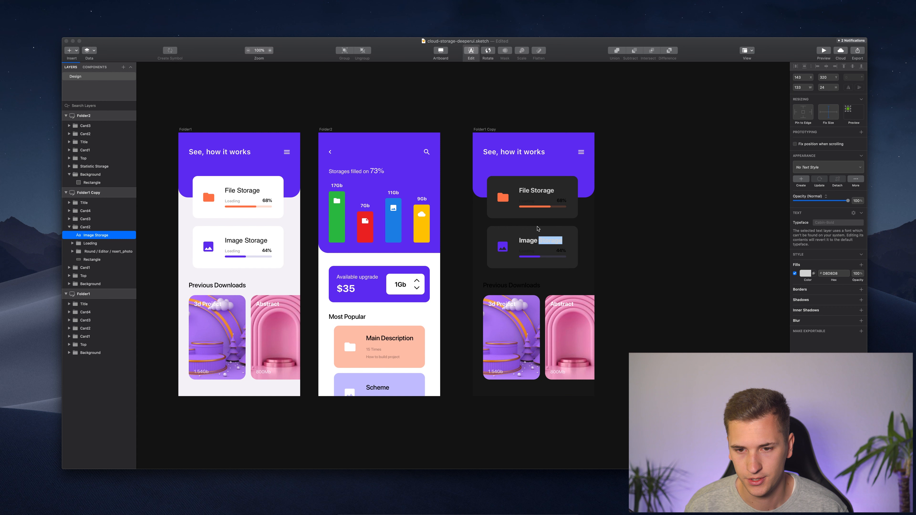
pyautogui.click(502, 155)
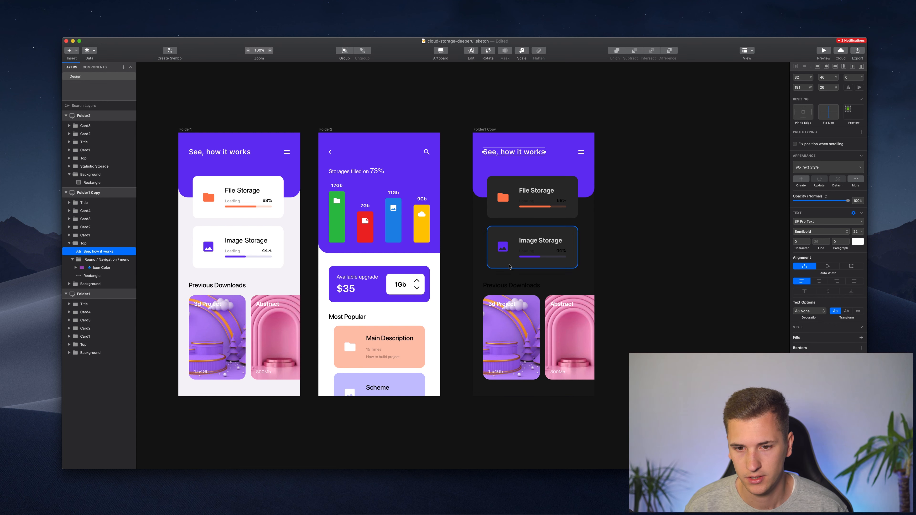
pyautogui.click(527, 251)
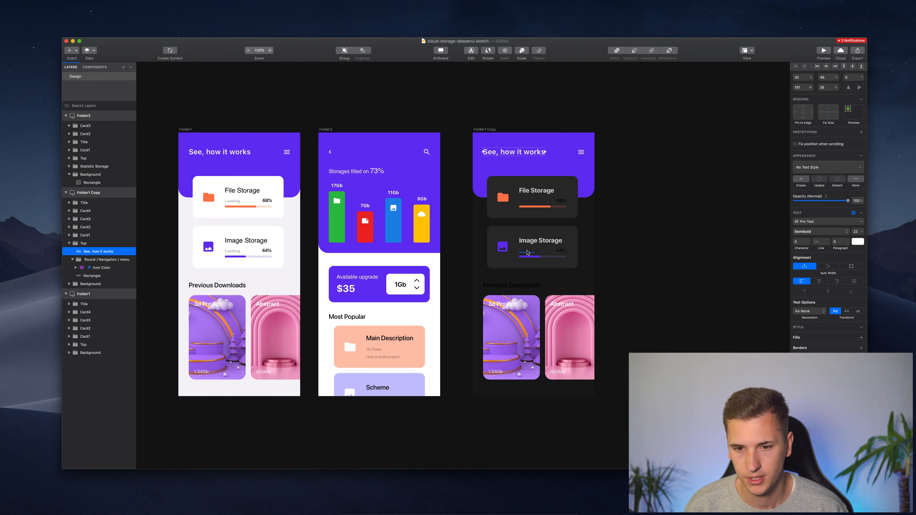
pyautogui.click(560, 251)
pyautogui.click(565, 306)
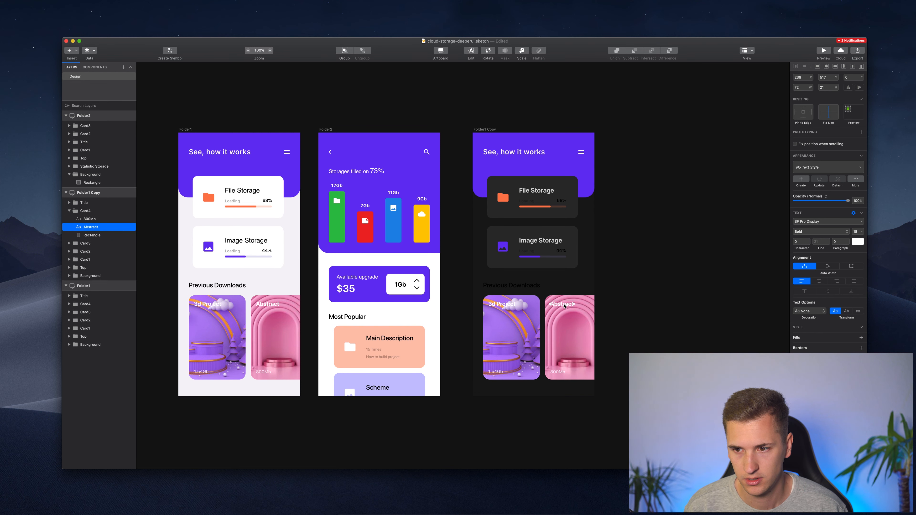
# Step: Turn off the fill on the dark cards' File Storage and Image Storage titles and set their text color to white #FFFFFF
pyautogui.click(536, 206)
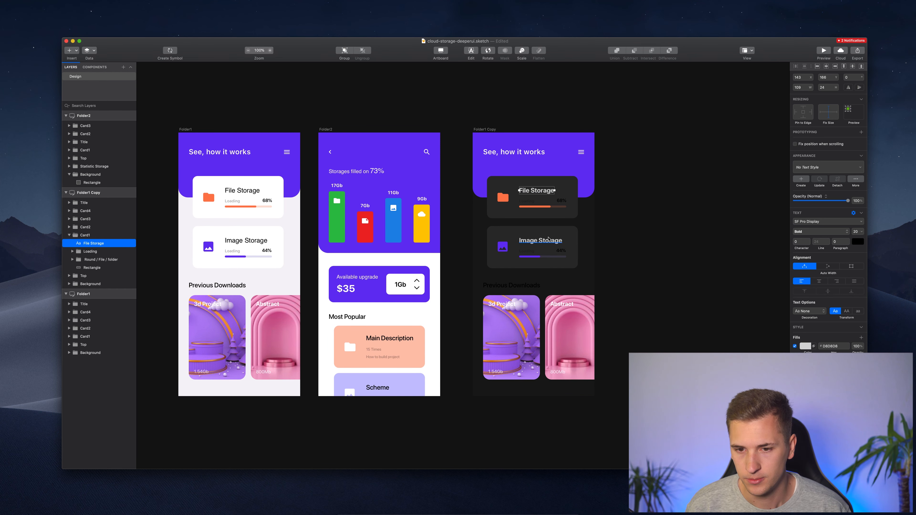
pyautogui.keyDown('shift'); pyautogui.click(548, 241); pyautogui.keyUp('shift')
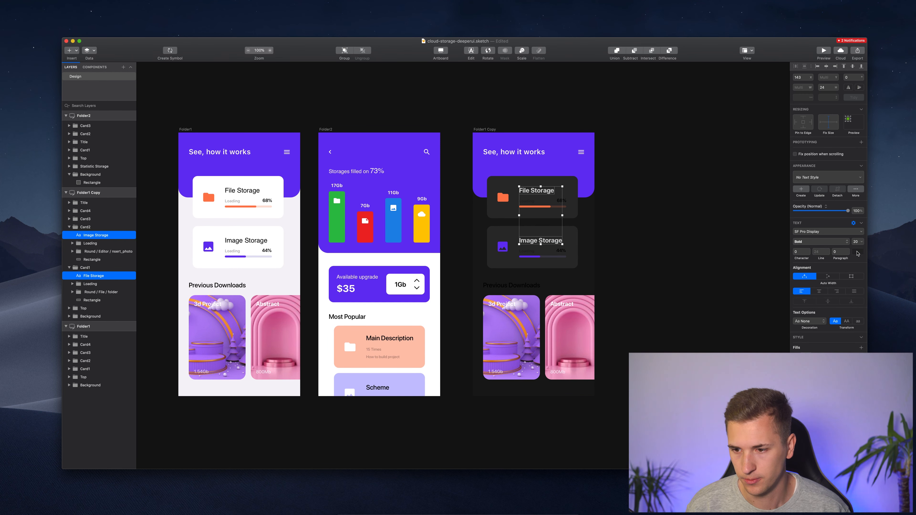
pyautogui.click(858, 252)
pyautogui.press('Escape')
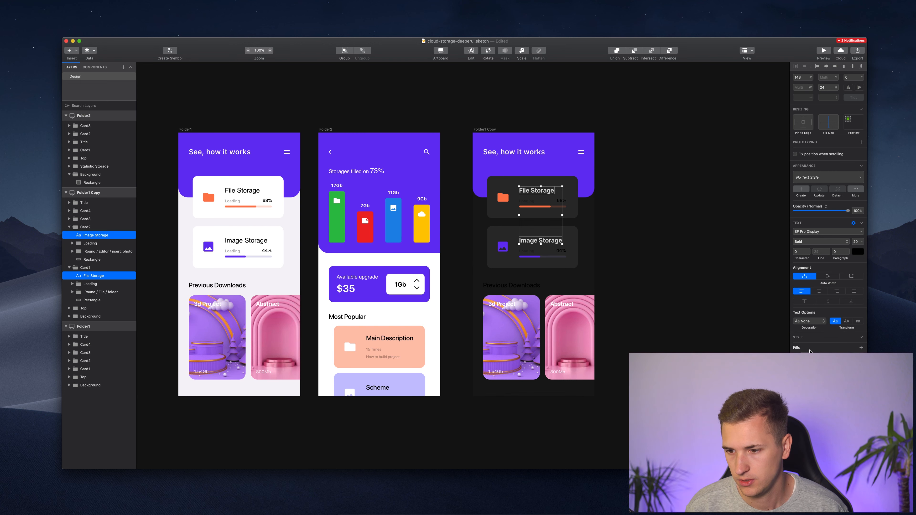
pyautogui.click(795, 357)
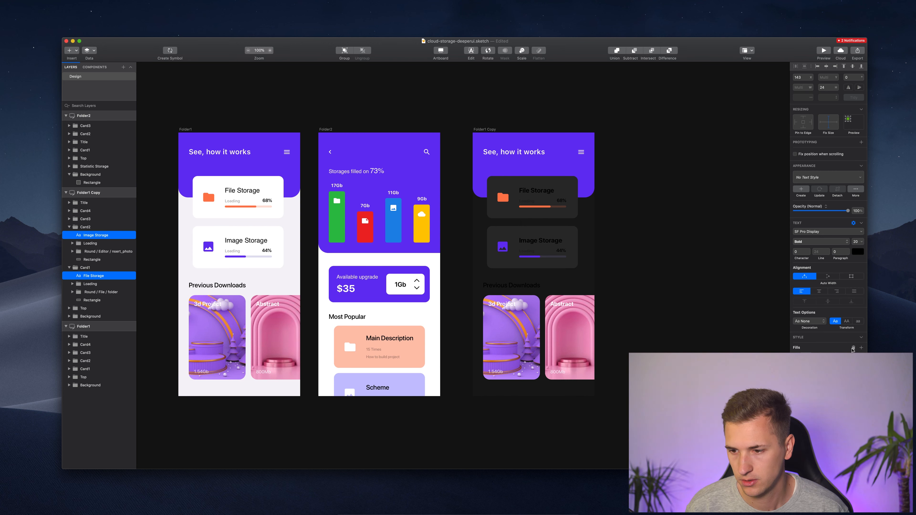
pyautogui.click(857, 251)
pyautogui.click(824, 289)
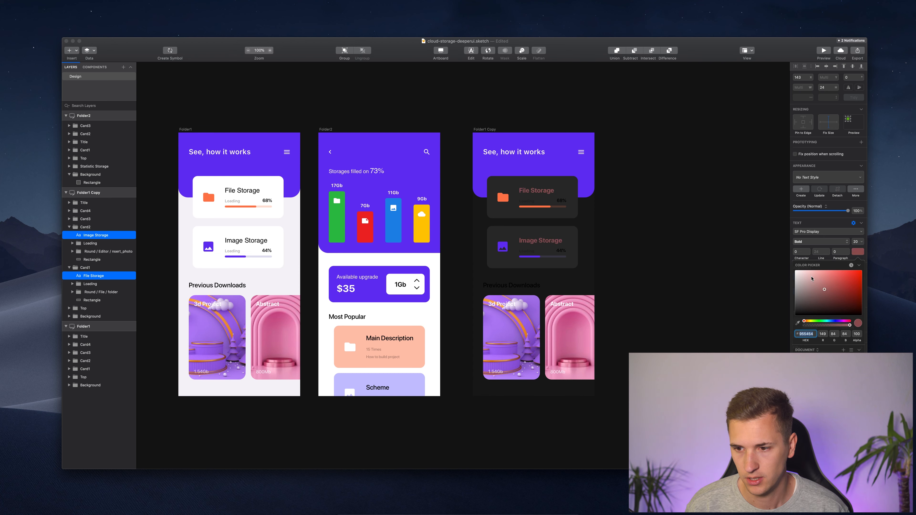
pyautogui.moveTo(811, 277)
pyautogui.mouseDown()
pyautogui.moveTo(764, 277)
pyautogui.moveTo(758, 302)
pyautogui.moveTo(747, 270)
pyautogui.mouseUp()
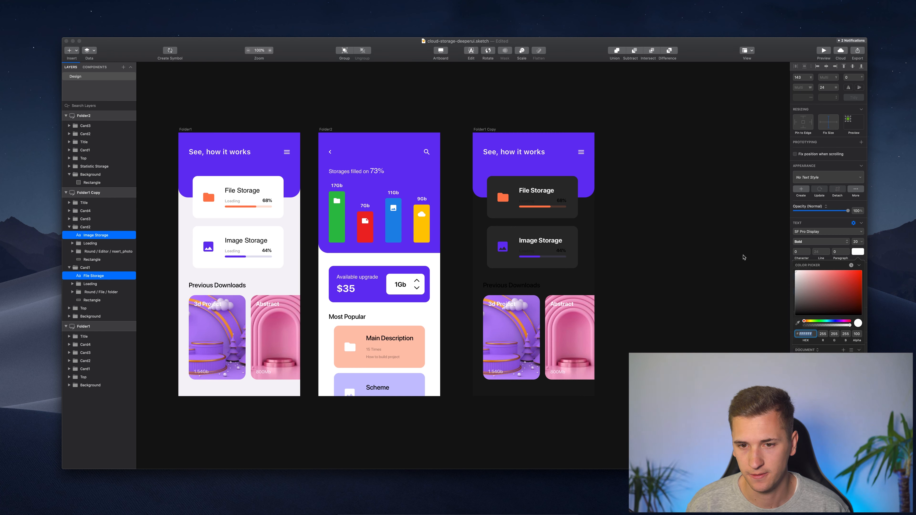
# Step: Set the text color of the percentage labels in both dark storage cards to white #FFFFFF
pyautogui.click(562, 202)
pyautogui.keyDown('shift'); pyautogui.click(561, 250); pyautogui.keyUp('shift')
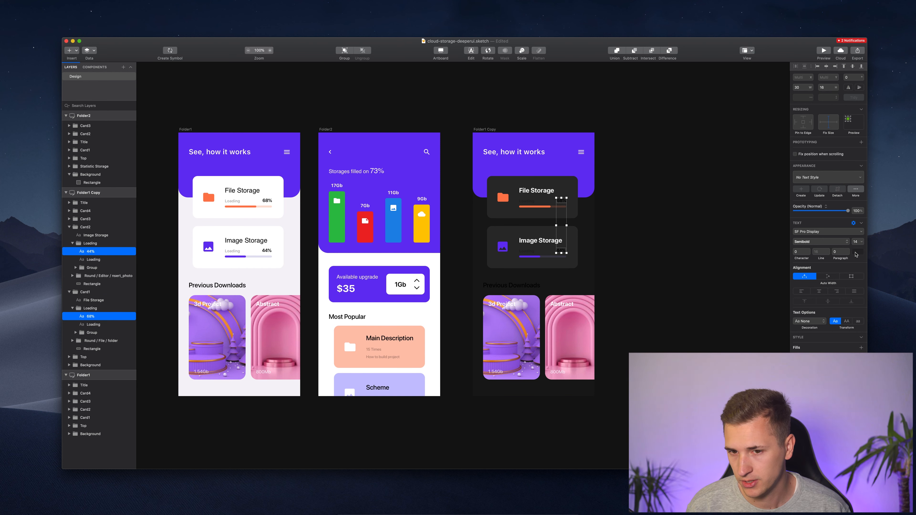
pyautogui.click(856, 254)
pyautogui.moveTo(808, 281); pyautogui.dragTo(758, 261)
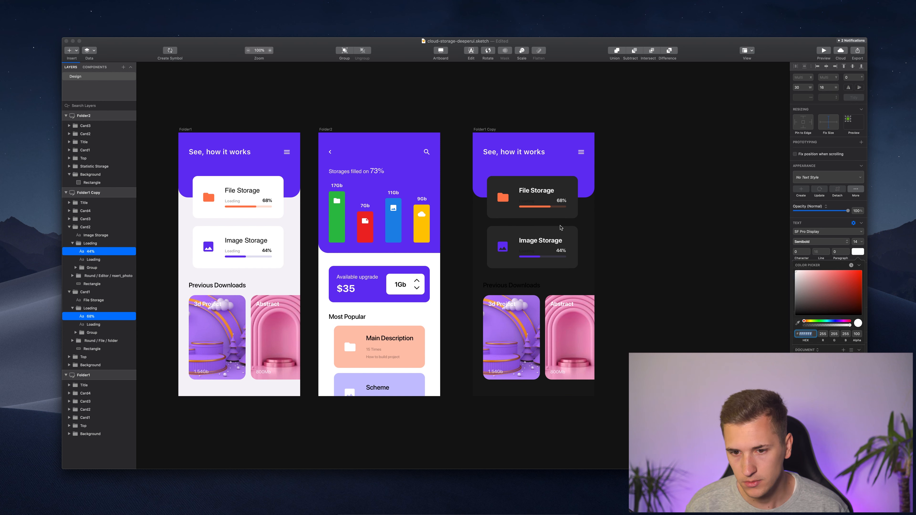
# Step: Make the Loading labels in both dark storage cards white #FFFFFF with 50% opacity
pyautogui.click(532, 255)
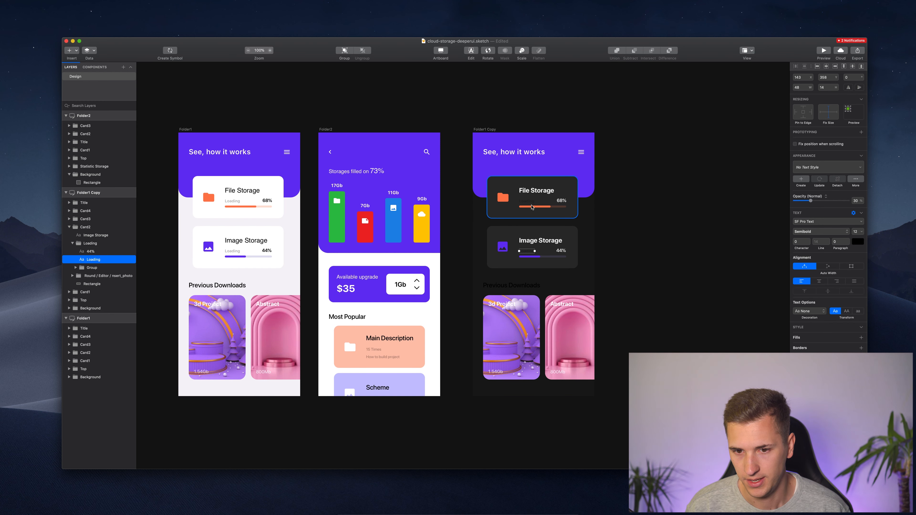
pyautogui.keyDown('shift'); pyautogui.click(526, 203); pyautogui.keyUp('shift')
pyautogui.click(857, 252)
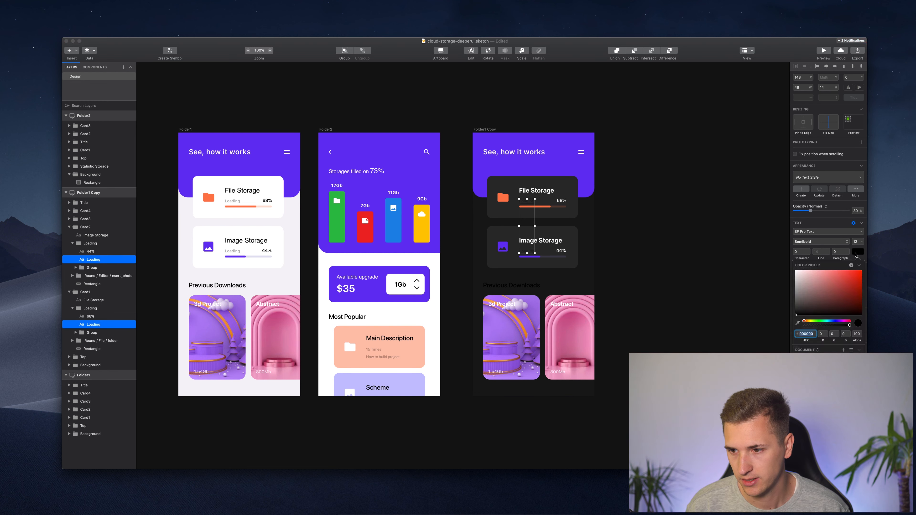
pyautogui.moveTo(799, 292); pyautogui.dragTo(735, 262)
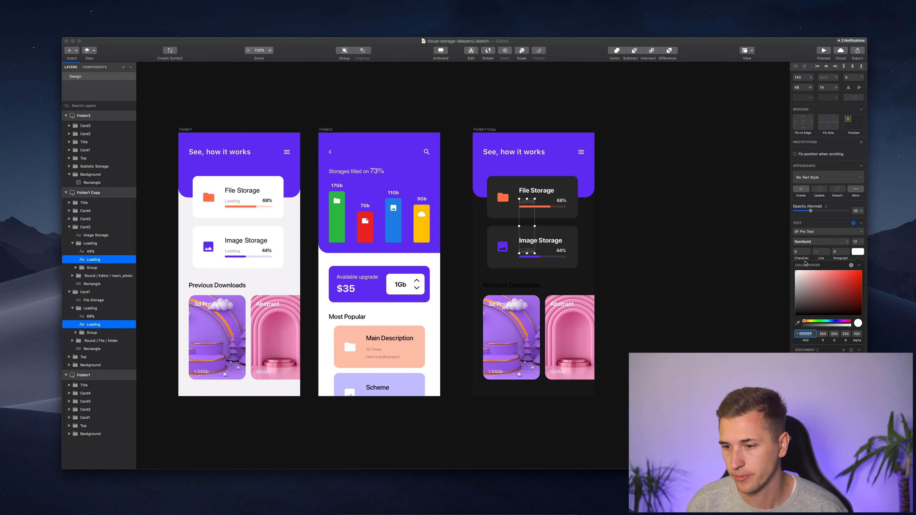
pyautogui.click(854, 212)
pyautogui.write('50')
pyautogui.press('Return')
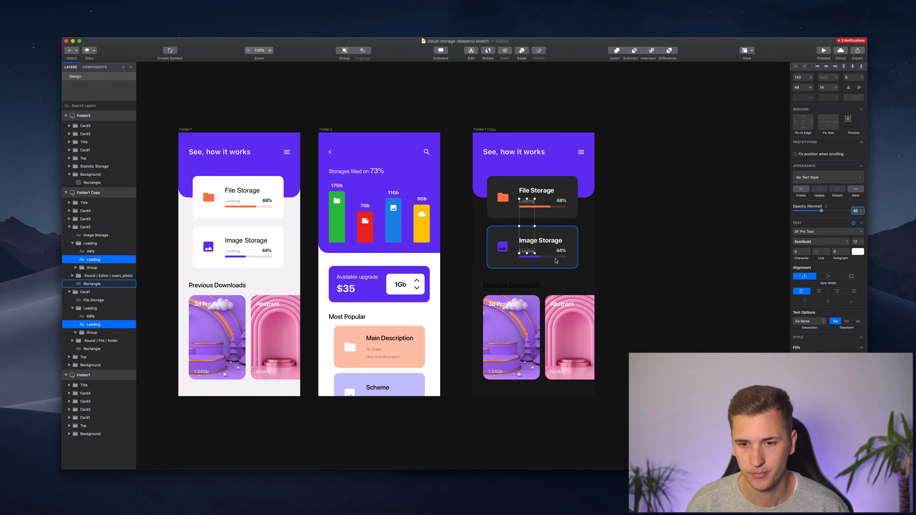
pyautogui.click(471, 242)
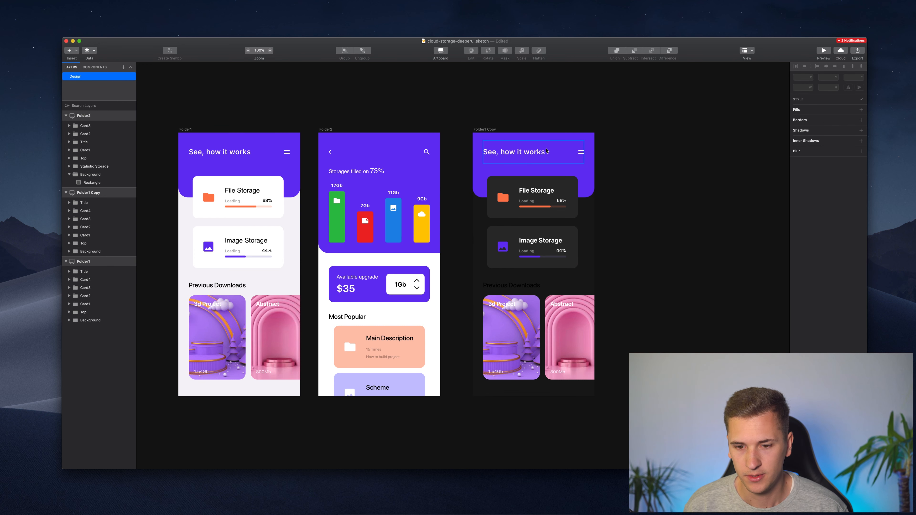
# Step: Set the text color of the Previous Downloads heading on the dark artboard to white #FFFFFF
pyautogui.click(510, 287)
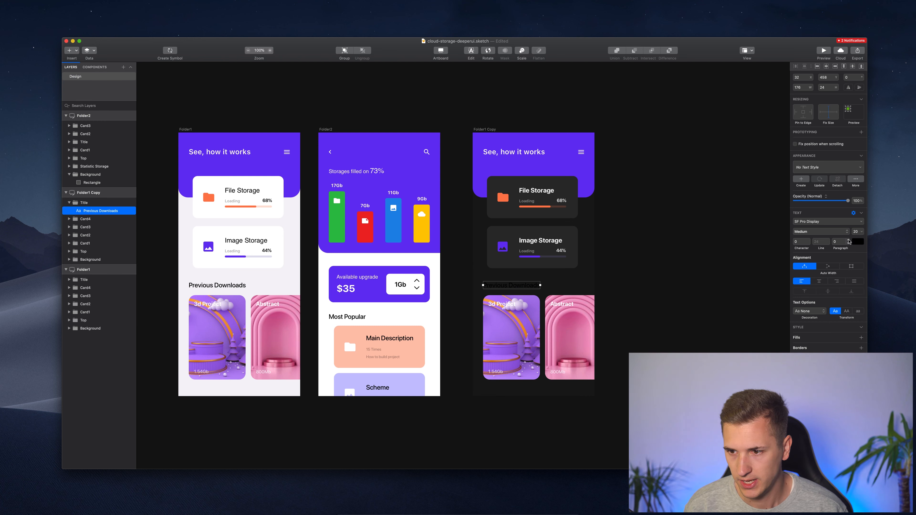
pyautogui.click(857, 242)
pyautogui.click(795, 261)
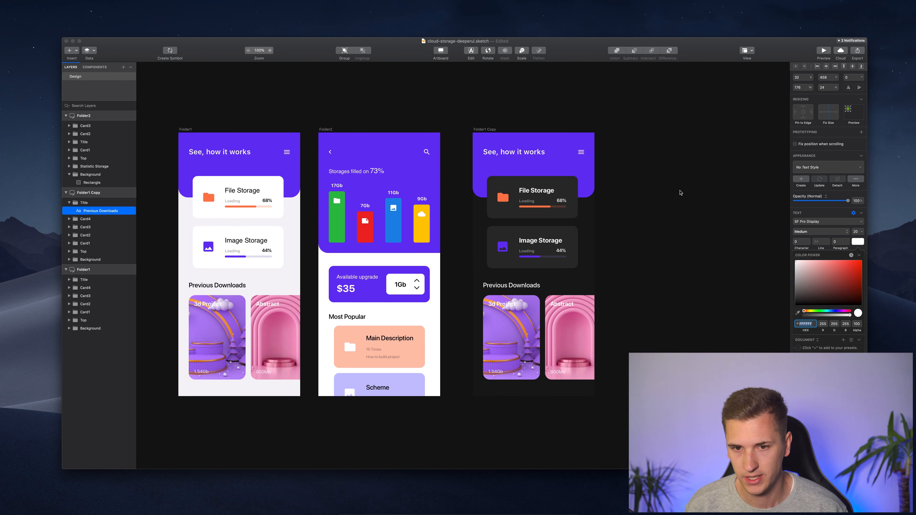
pyautogui.click(550, 74)
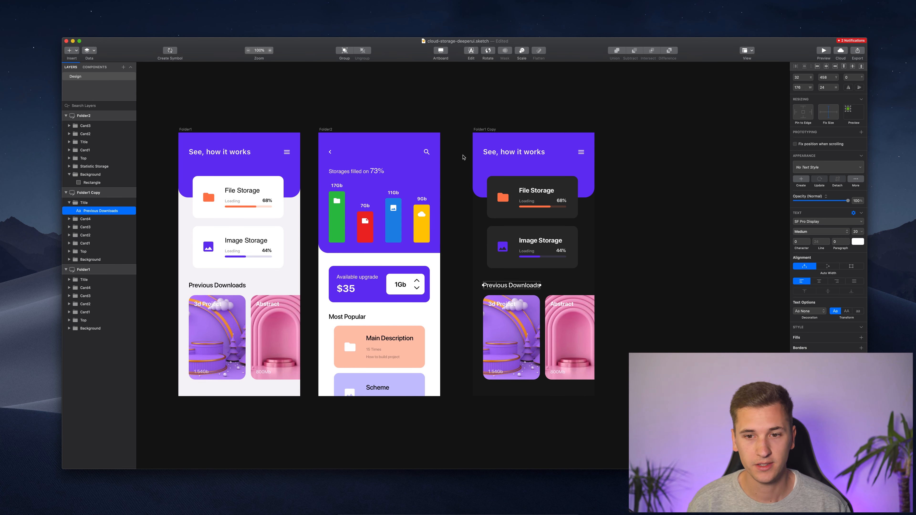
pyautogui.click(634, 245)
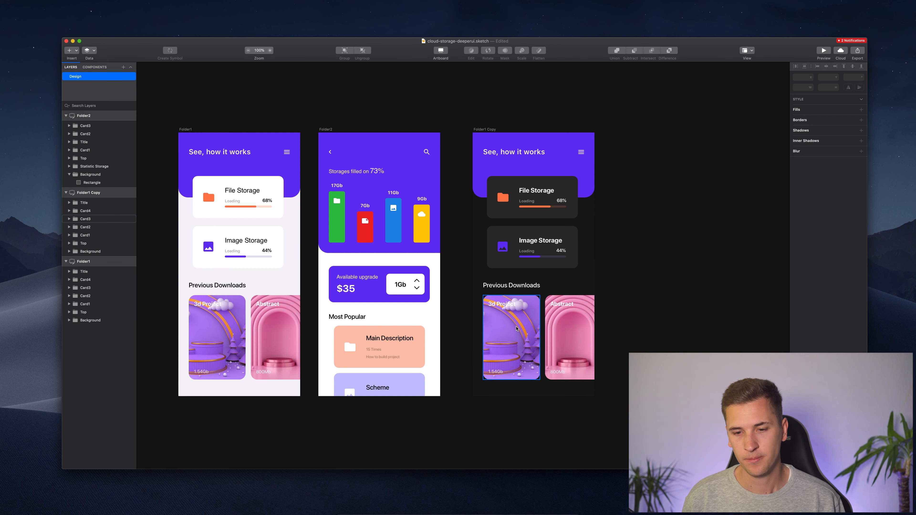
# Step: Add a black #000000 overlay fill at 15% opacity to the 3d Project and Abstract image cards on the dark artboard
pyautogui.click(542, 329)
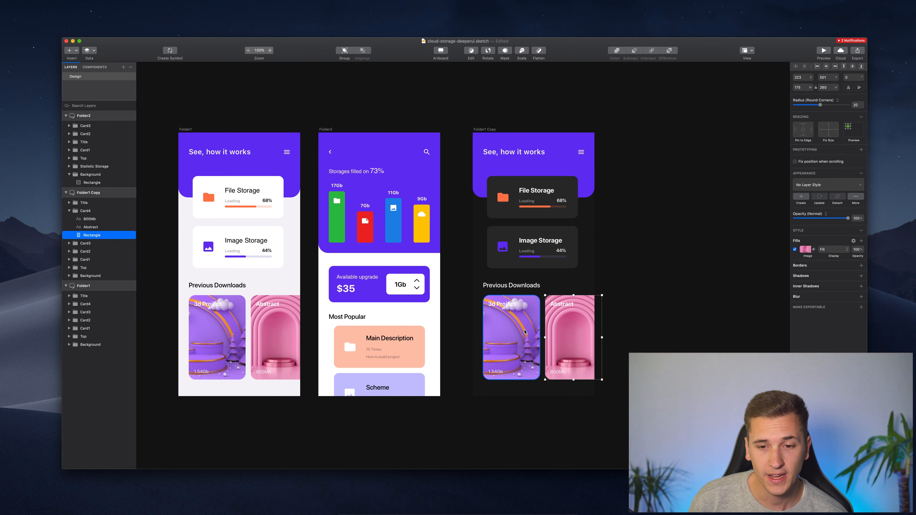
pyautogui.keyDown('shift'); pyautogui.click(506, 333); pyautogui.keyUp('shift')
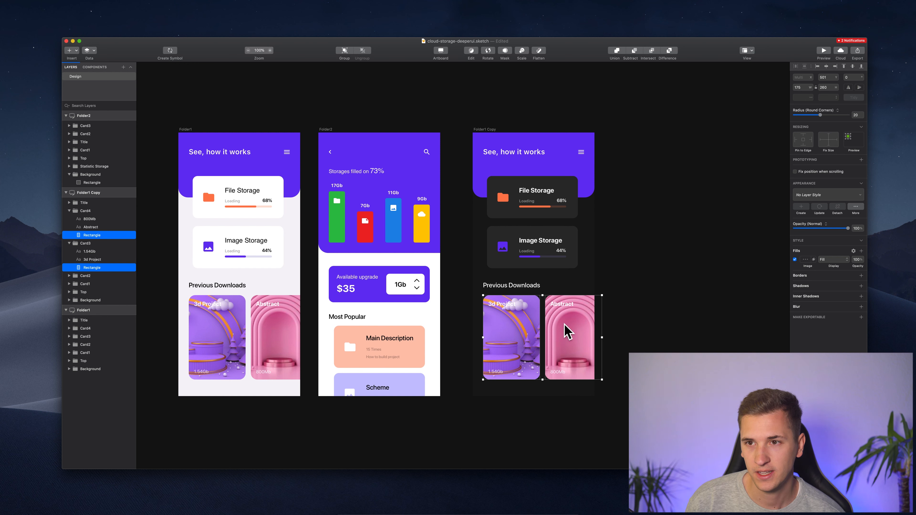
pyautogui.click(862, 251)
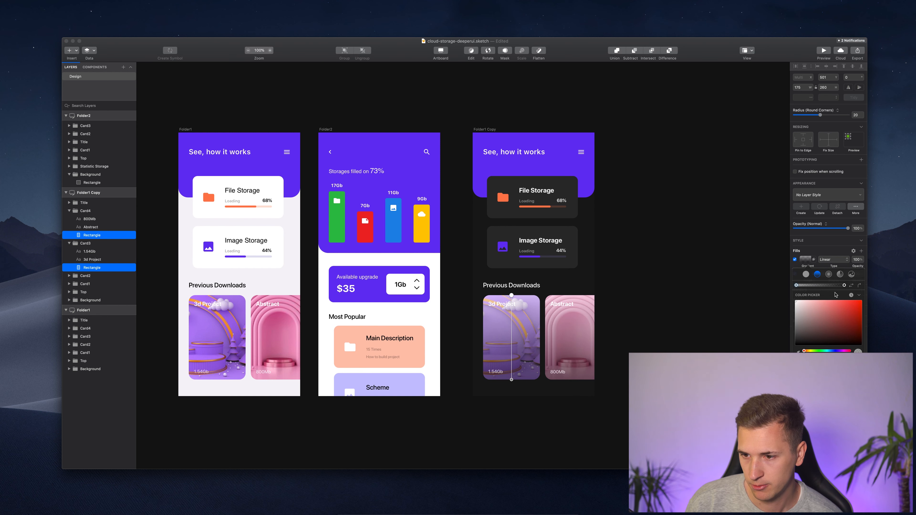
pyautogui.click(805, 275)
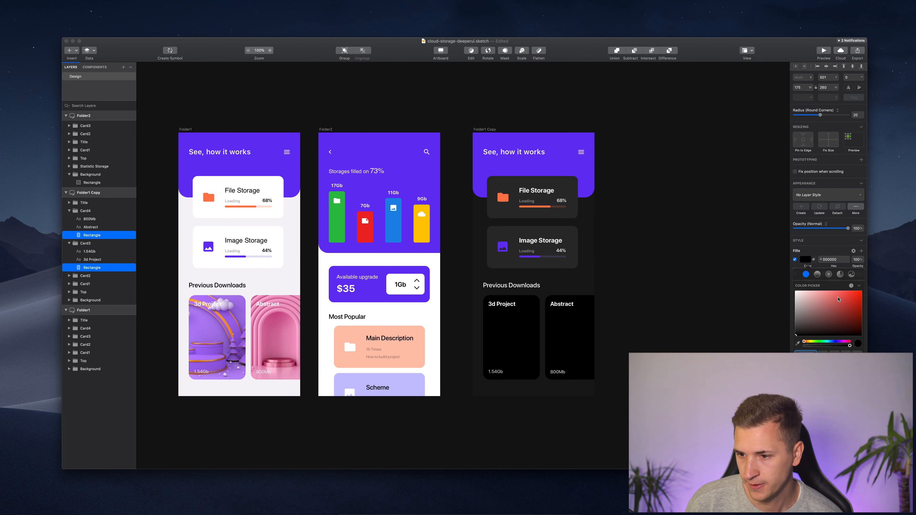
pyautogui.moveTo(843, 346); pyautogui.dragTo(813, 346)
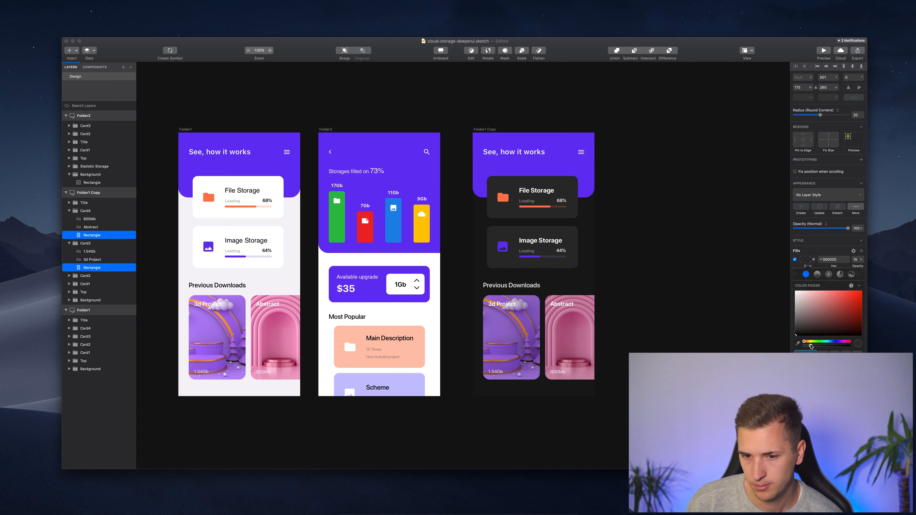
pyautogui.click(716, 324)
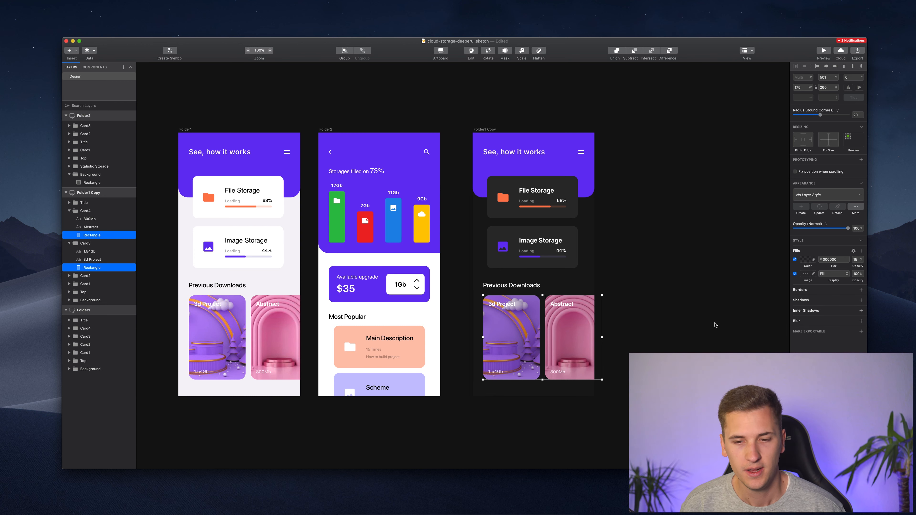
pyautogui.click(652, 352)
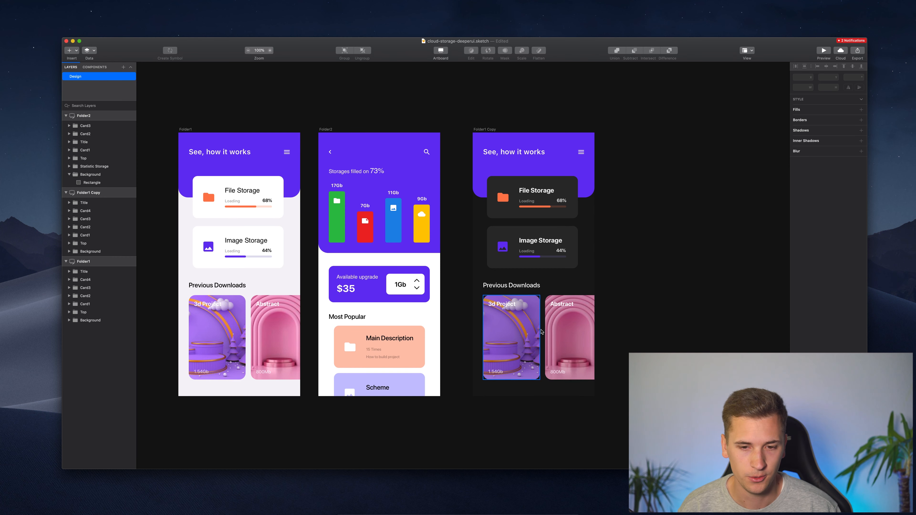
# Step: Add a black #000000 overlay fill at 20% opacity to the purple header rectangle of the dark Folder1 Copy artboard
pyautogui.keyDown('super'); pyautogui.click(588, 177); pyautogui.keyUp('super')
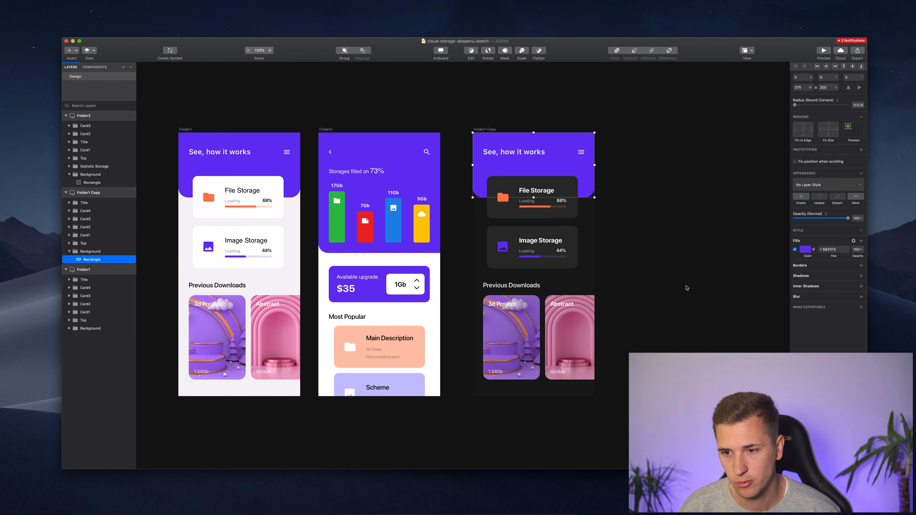
pyautogui.click(860, 241)
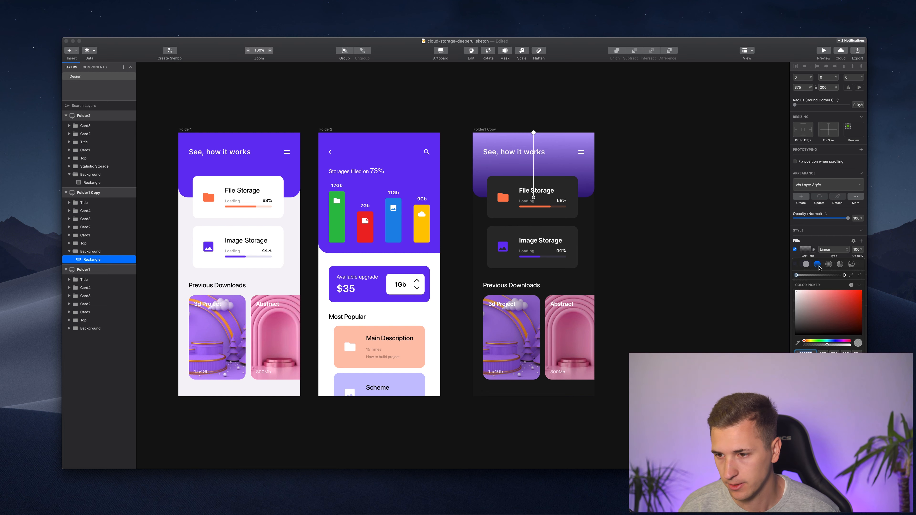
pyautogui.moveTo(813, 307); pyautogui.dragTo(798, 332)
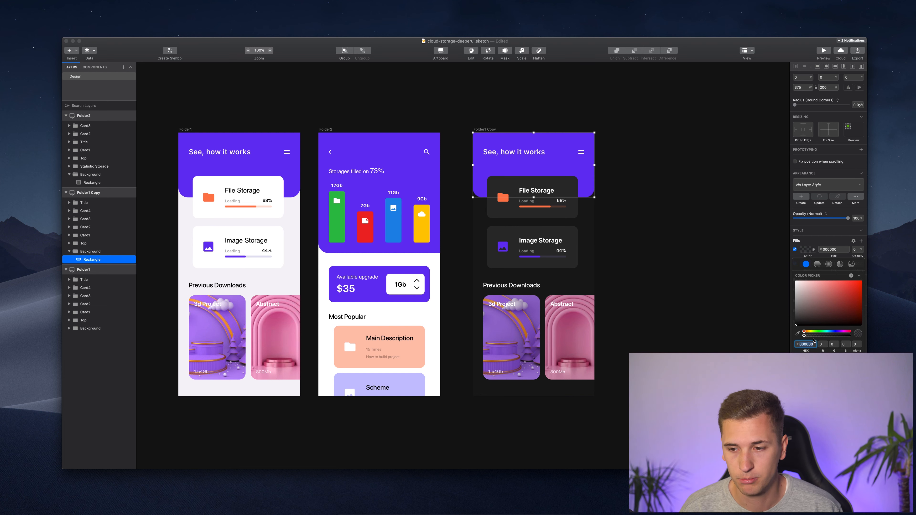
pyautogui.moveTo(809, 336); pyautogui.dragTo(785, 337)
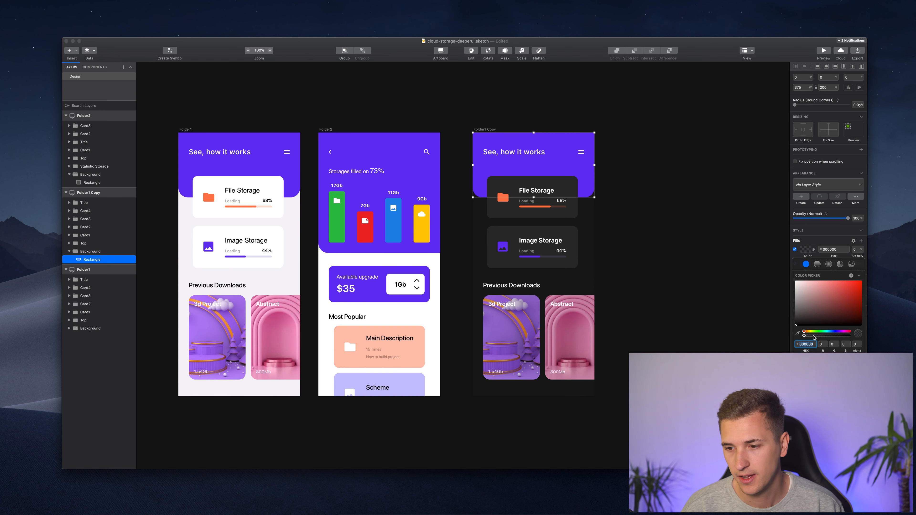
pyautogui.moveTo(813, 336); pyautogui.dragTo(815, 336)
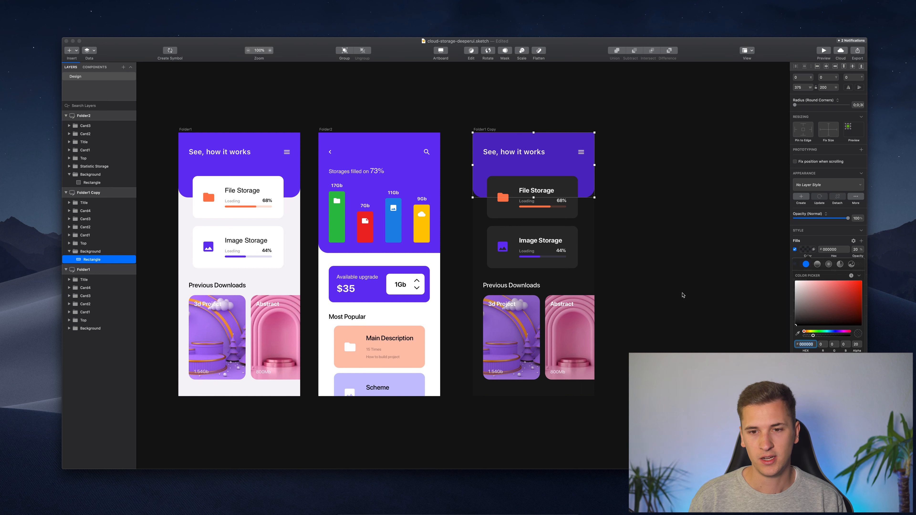
pyautogui.click(683, 295)
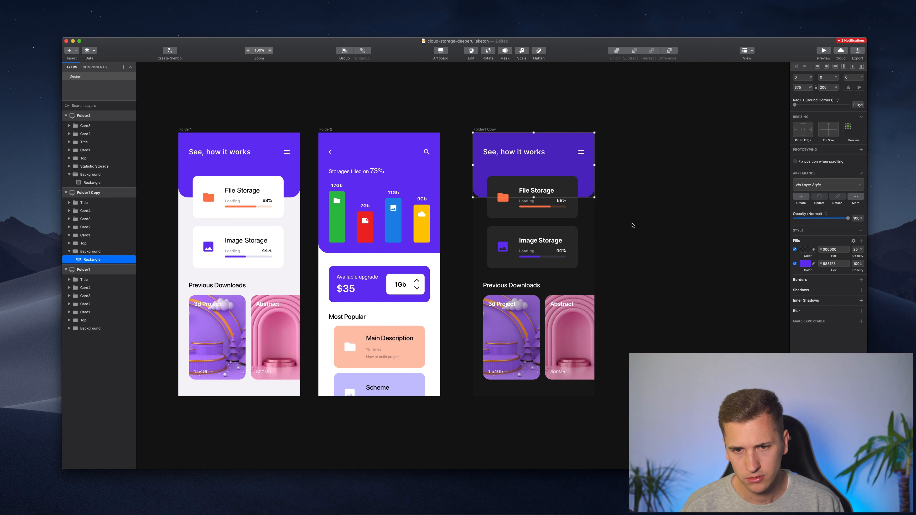
pyautogui.click(632, 225)
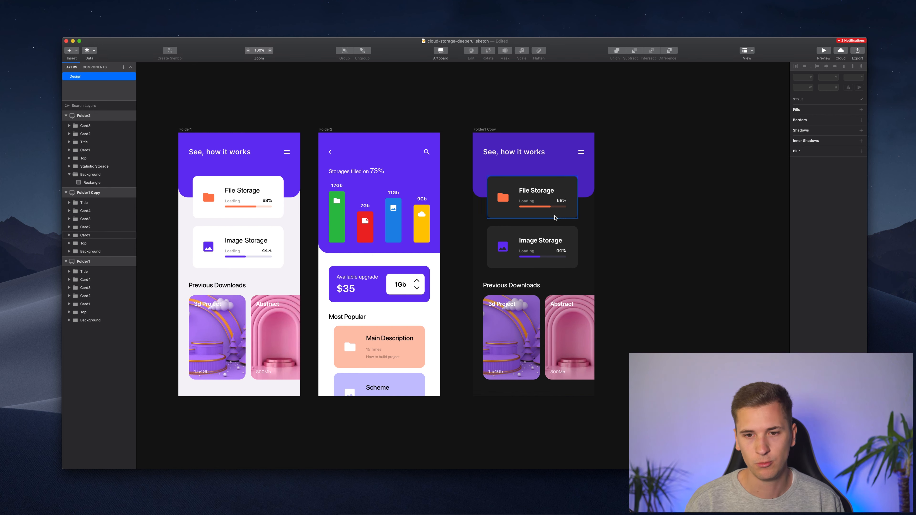
# Step: Duplicate the Folder2 artboard and place the copy beside the dark Folder1 Copy artboard
pyautogui.scroll(-2, 397, 253)
pyautogui.hscroll(-2, 397, 252)
pyautogui.click(355, 109)
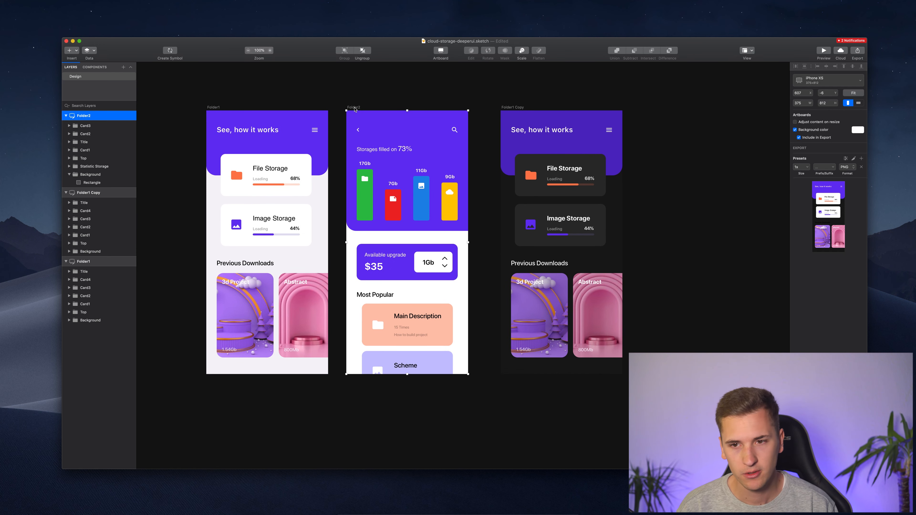
pyautogui.press('super+d')
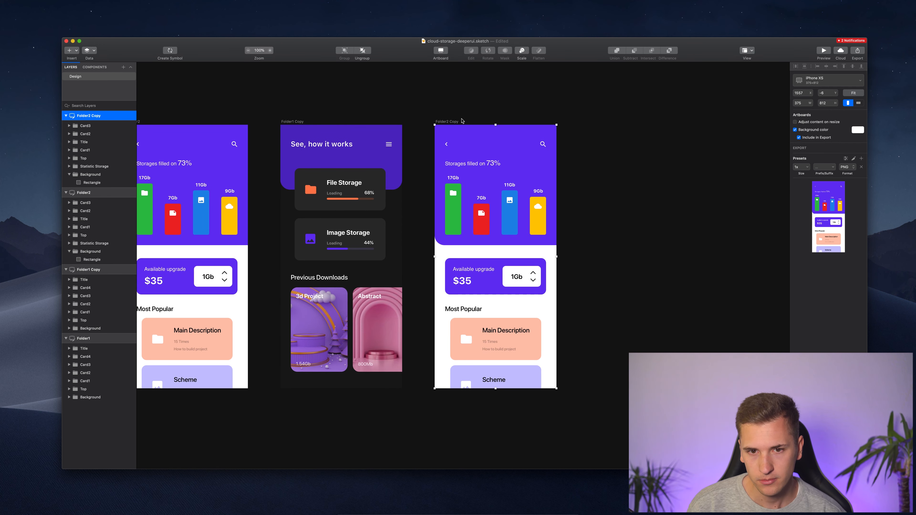
# Step: Set the Folder2 Copy artboard's background color to #181818, sampled from the dark Folder1 Copy background
pyautogui.click(858, 130)
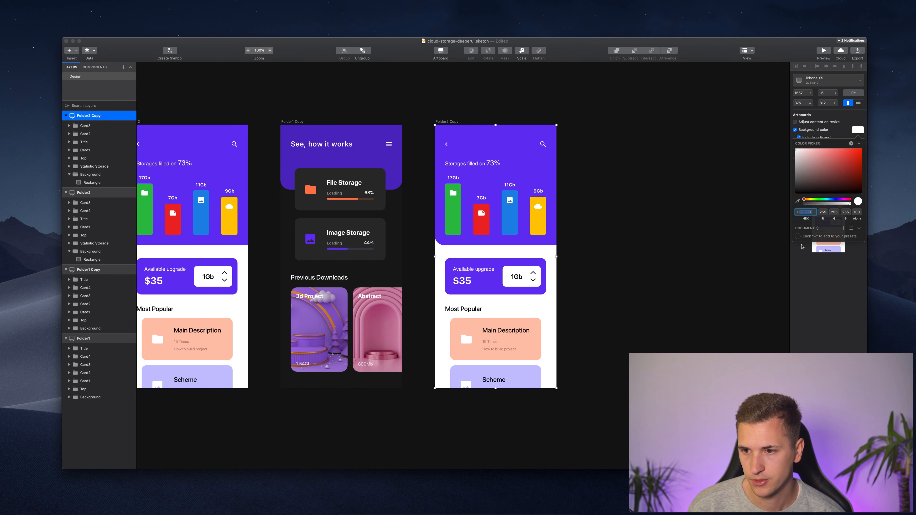
pyautogui.click(797, 201)
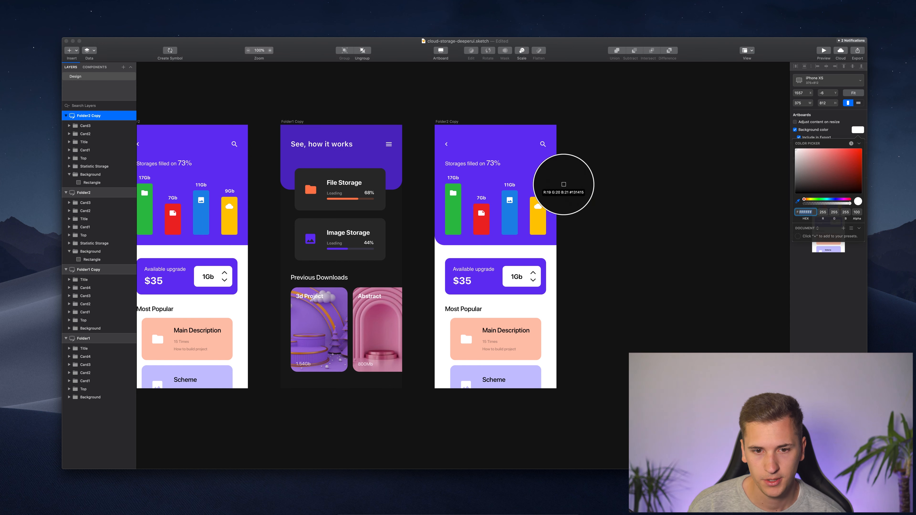
pyautogui.click(394, 210)
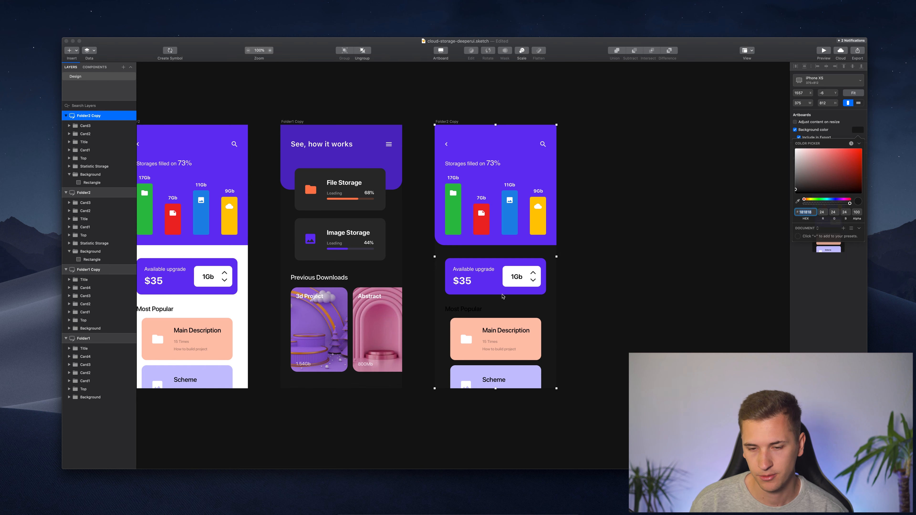
# Step: Set the text color of the Most Popular heading on the Folder2 Copy artboard to white #FFFFFF
pyautogui.doubleClick(463, 309)
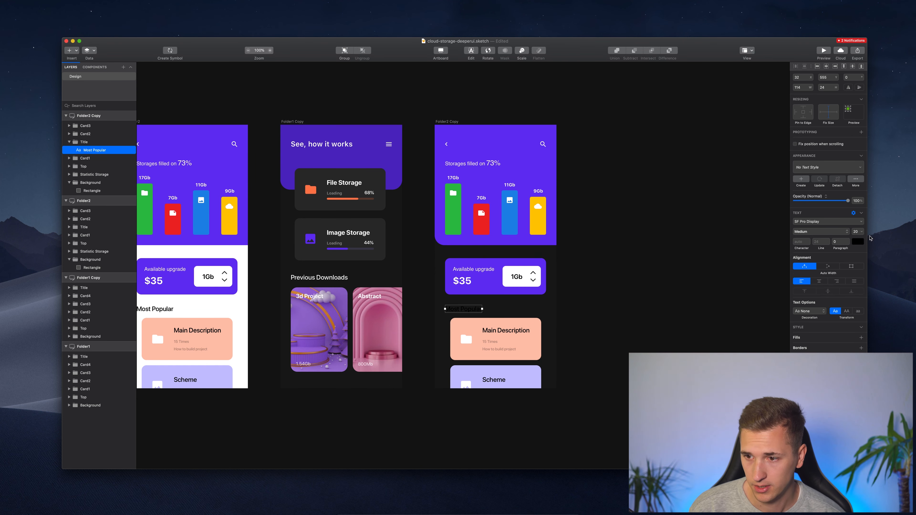
pyautogui.click(858, 242)
pyautogui.moveTo(826, 285); pyautogui.dragTo(653, 188)
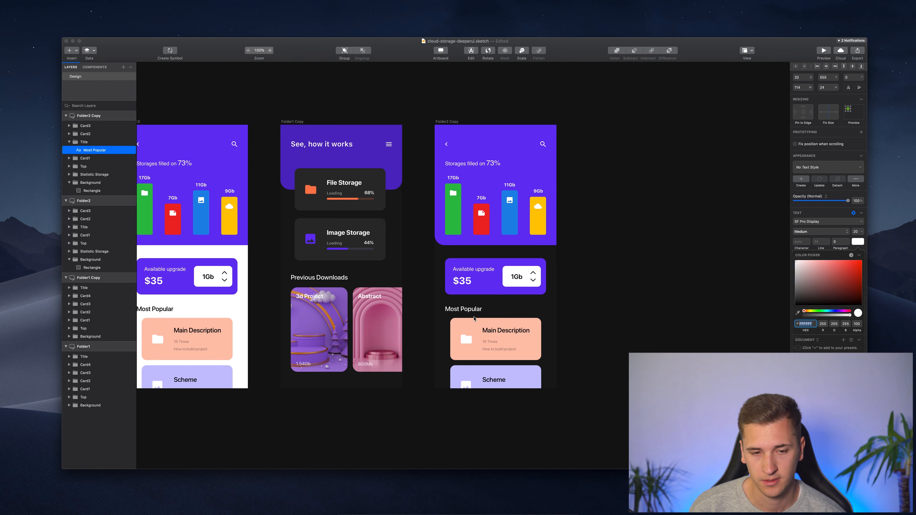
pyautogui.click(546, 321)
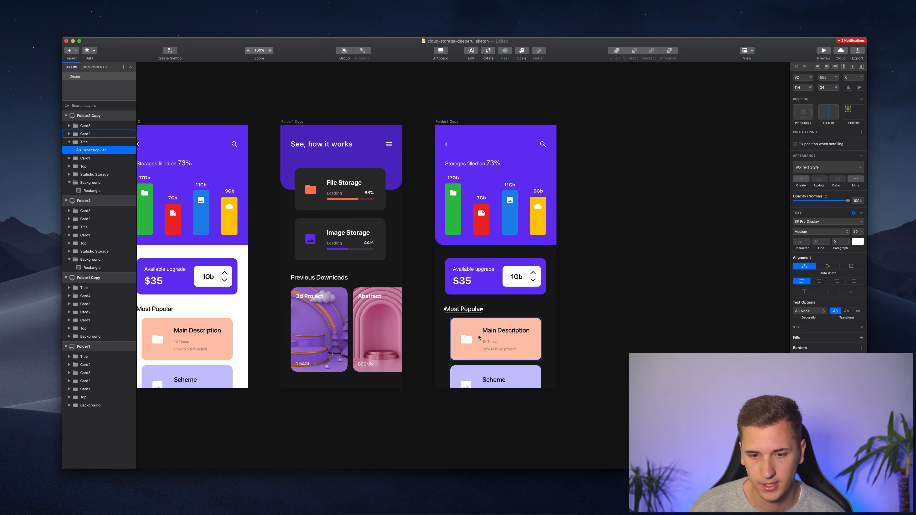
pyautogui.keyDown('super'); pyautogui.click(502, 336); pyautogui.keyUp('super')
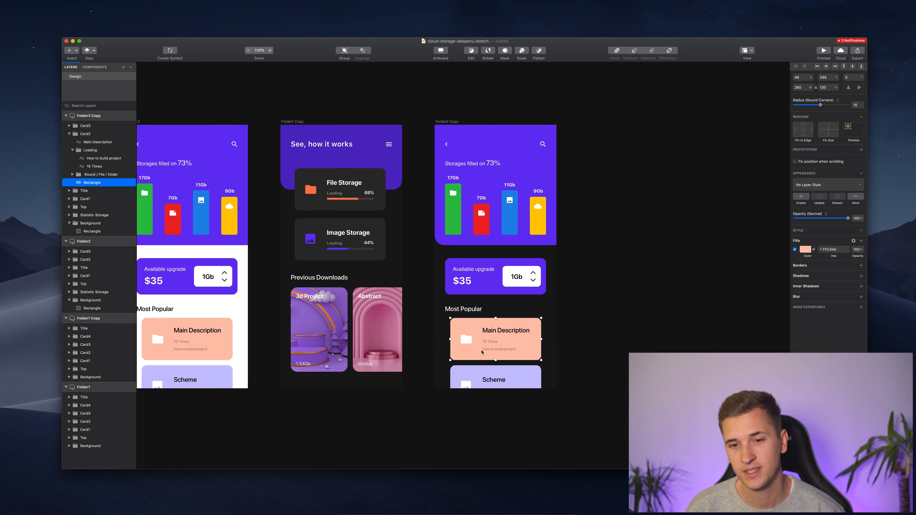
pyautogui.keyDown('super'); pyautogui.click(513, 146); pyautogui.keyUp('super')
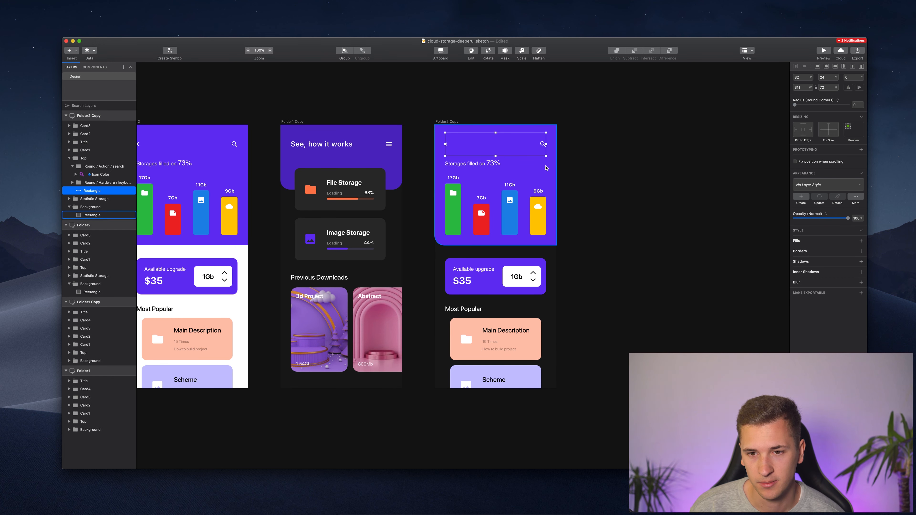
pyautogui.keyDown('super'); pyautogui.click(513, 164); pyautogui.keyUp('super')
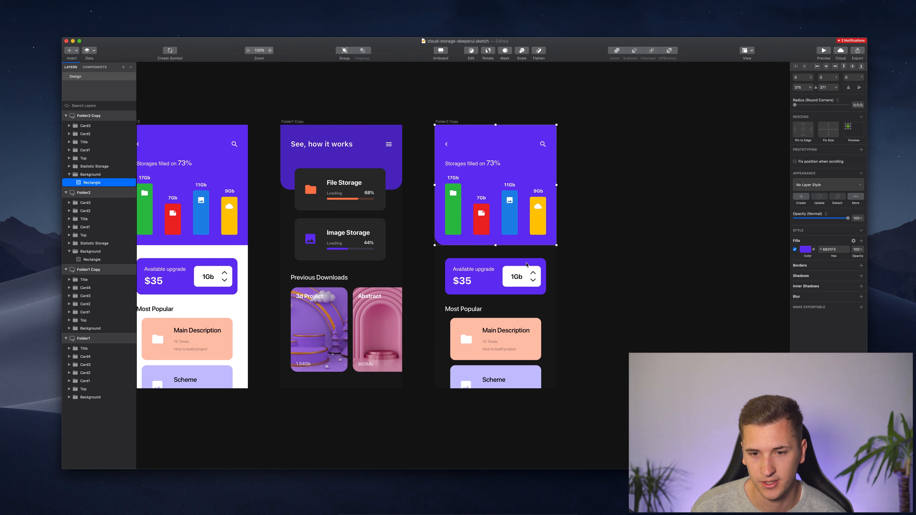
pyautogui.keyDown('shift'); pyautogui.keyDown('super'); pyautogui.click(512, 265); pyautogui.keyUp('super'); pyautogui.keyUp('shift')
pyautogui.click(800, 260)
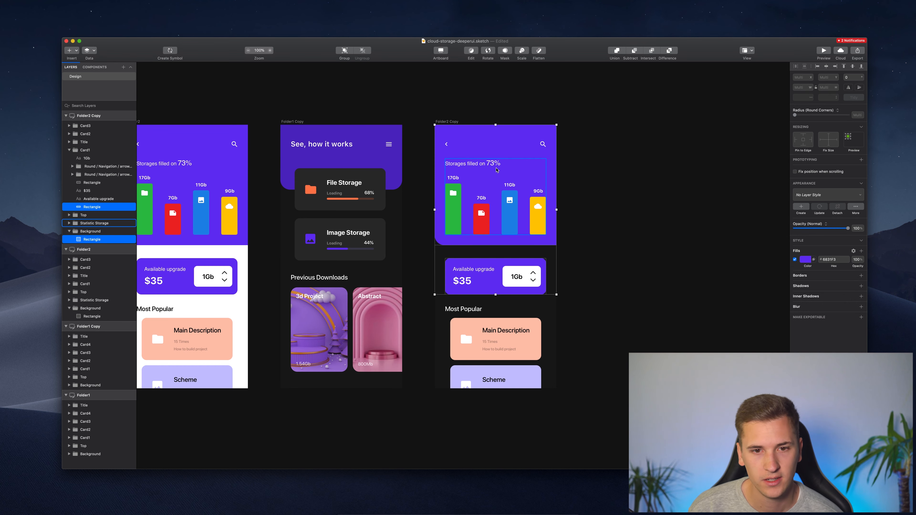
# Step: Copy the dark Folder1 header rectangle's style and paste it onto Folder2 Copy's header background and Available upgrade card rectangles
pyautogui.keyDown('super'); pyautogui.click(396, 162); pyautogui.keyUp('super')
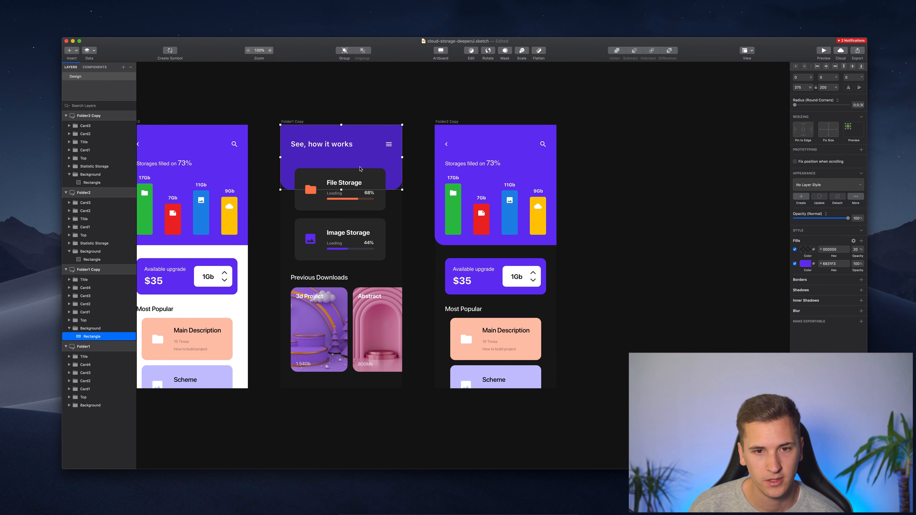
pyautogui.rightClick(395, 160)
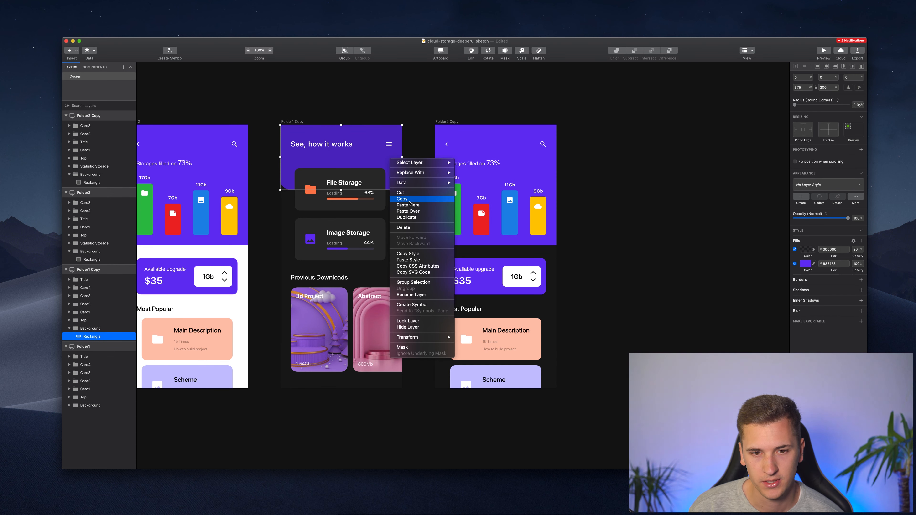
pyautogui.click(415, 254)
pyautogui.keyDown('super'); pyautogui.click(554, 171); pyautogui.keyUp('super')
pyautogui.keyDown('shift'); pyautogui.keyDown('super'); pyautogui.click(537, 262); pyautogui.keyUp('super'); pyautogui.keyUp('shift')
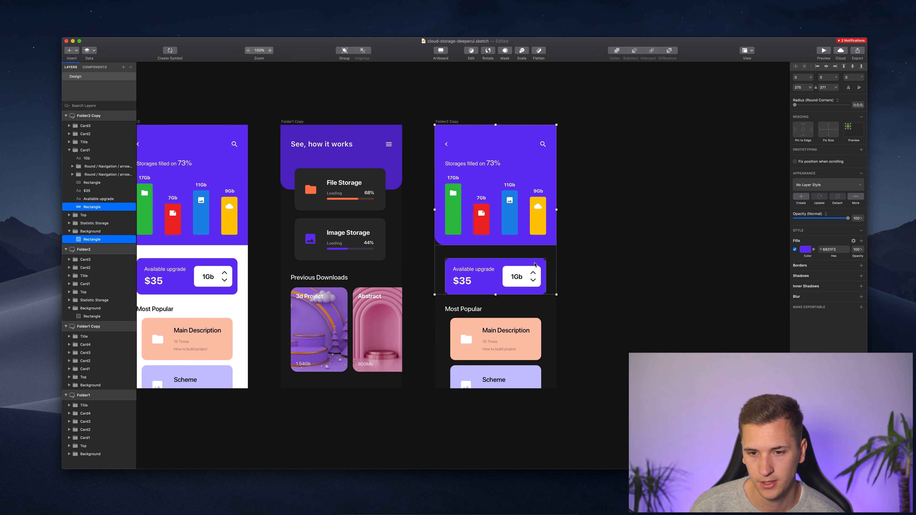
pyautogui.rightClick(538, 262)
pyautogui.click(557, 337)
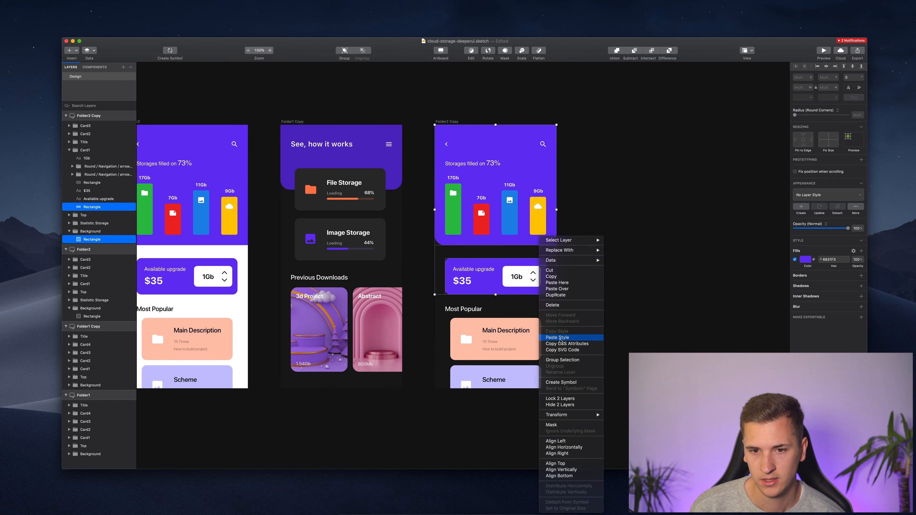
pyautogui.click(697, 246)
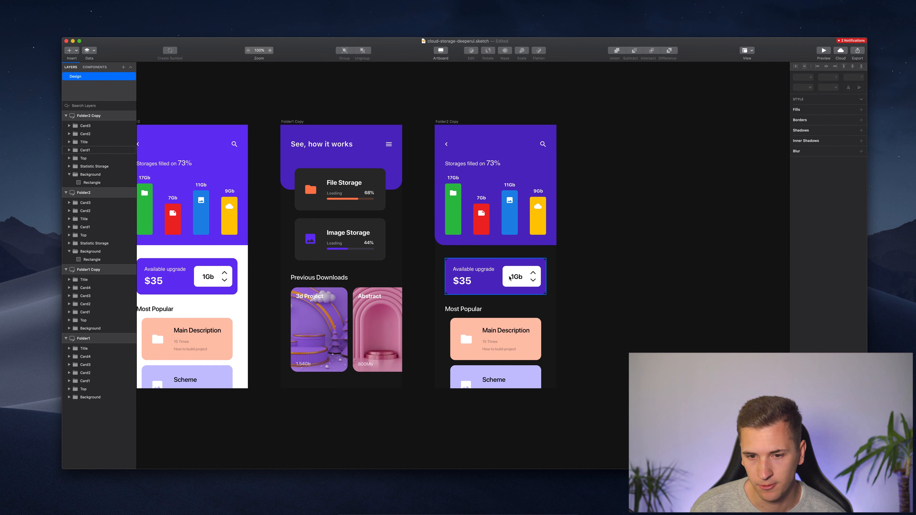
# Step: Set the fill of the 1Gb selector rectangle on Folder2 Copy to dark purple #1E0D4A, darkened from the sampled Available upgrade card color
pyautogui.click(513, 271)
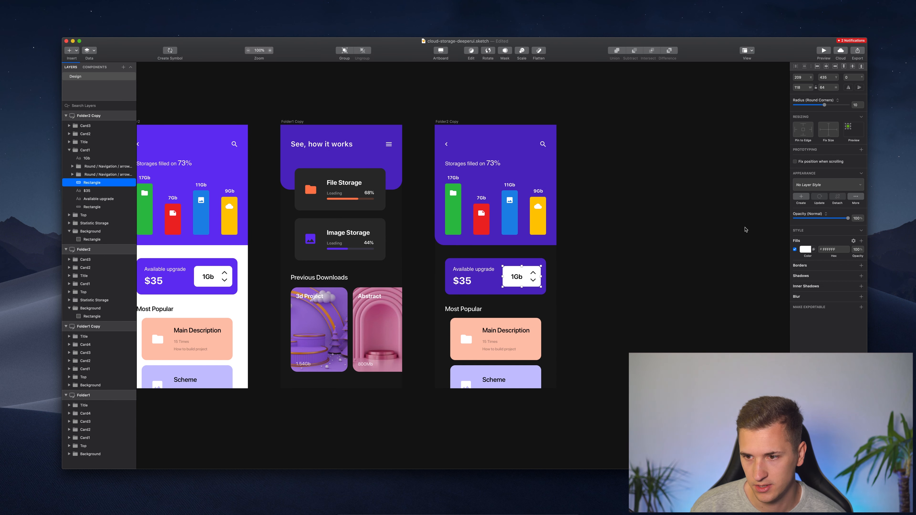
pyautogui.click(804, 250)
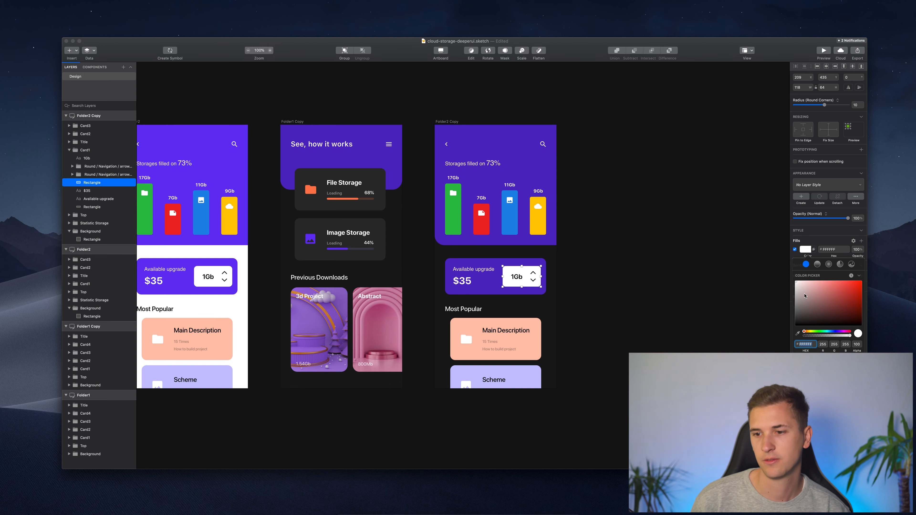
pyautogui.moveTo(802, 305); pyautogui.dragTo(791, 293)
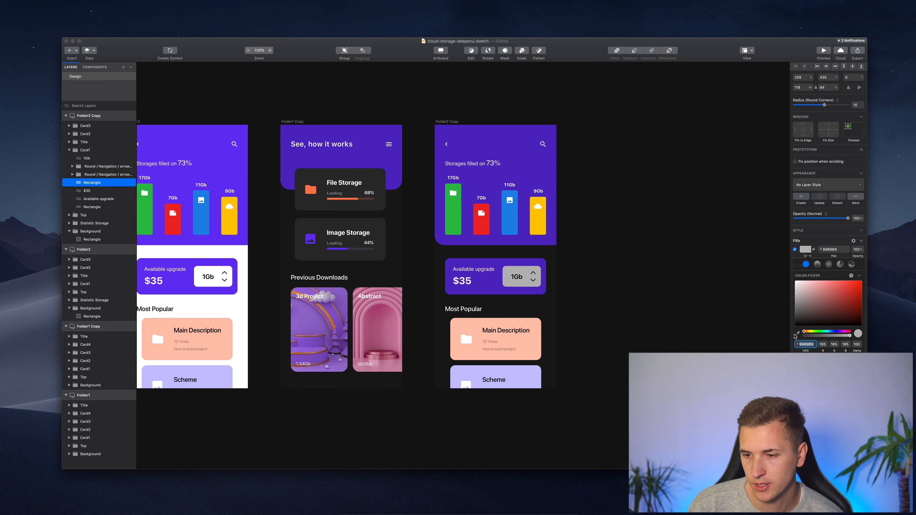
pyautogui.click(797, 334)
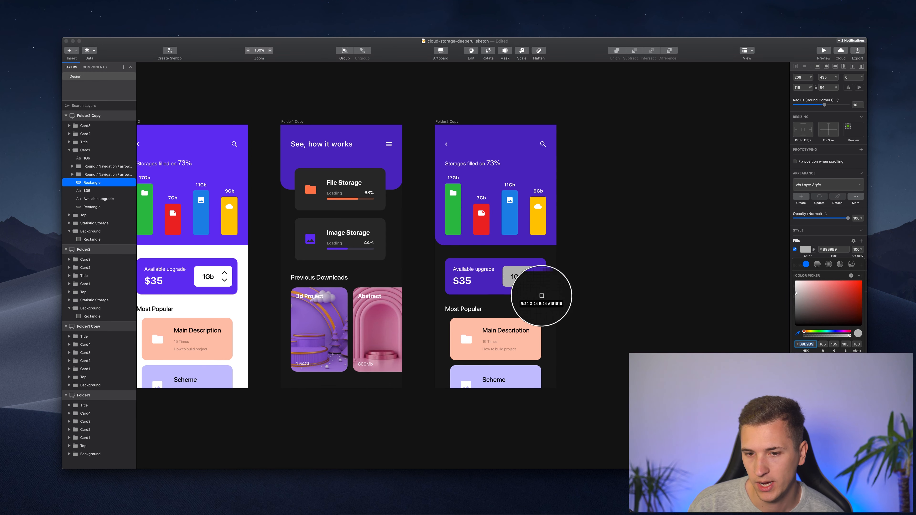
pyautogui.click(474, 276)
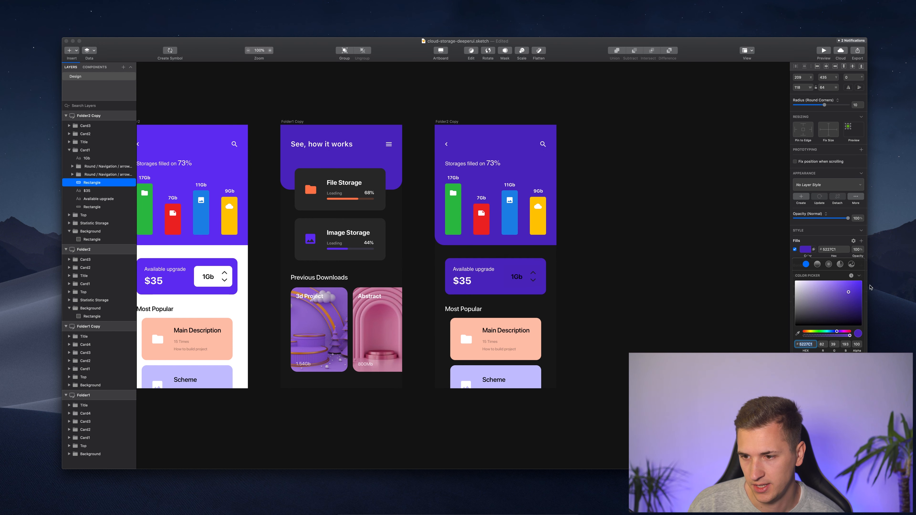
pyautogui.moveTo(848, 302)
pyautogui.mouseDown()
pyautogui.moveTo(845, 285)
pyautogui.moveTo(815, 283)
pyautogui.moveTo(850, 311)
pyautogui.moveTo(827, 315)
pyautogui.moveTo(850, 312)
pyautogui.mouseUp()
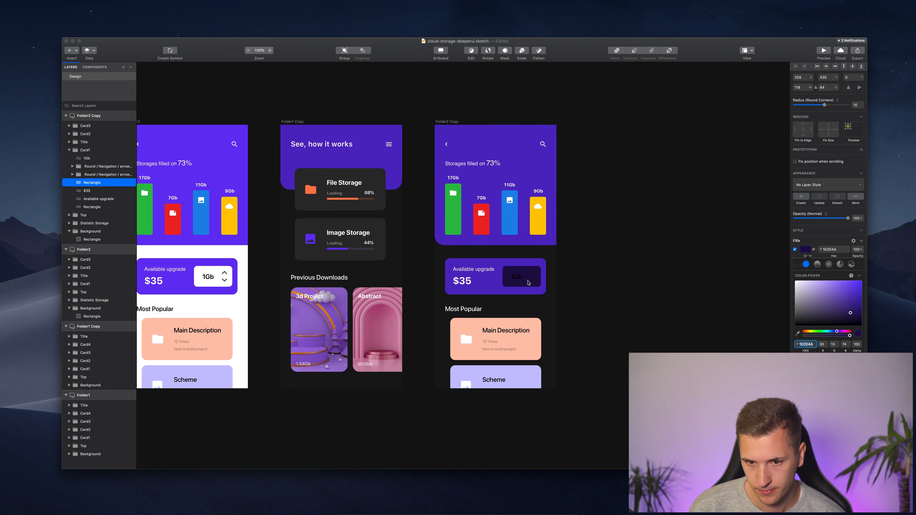
# Step: Set the 1Gb label's text color in Folder2 Copy's Available upgrade card to white #FFFFFF
pyautogui.click(516, 276)
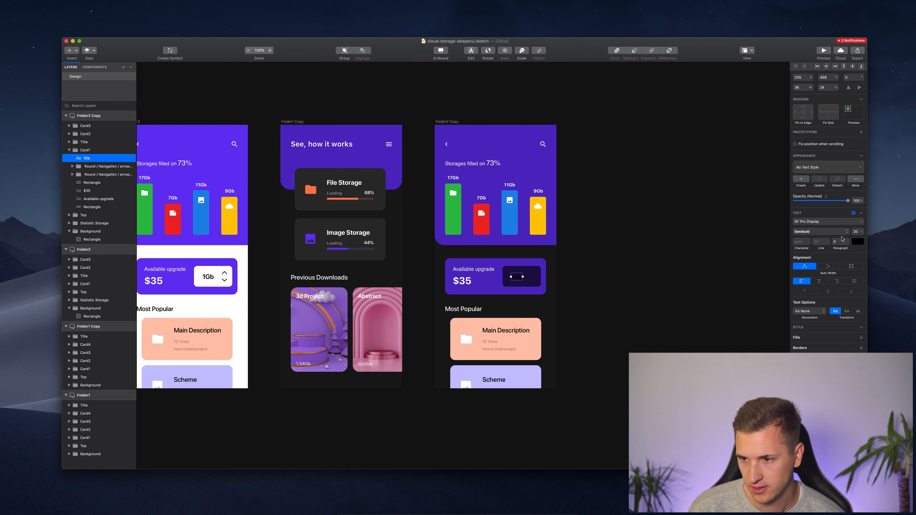
pyautogui.click(857, 242)
pyautogui.moveTo(818, 276); pyautogui.dragTo(707, 207)
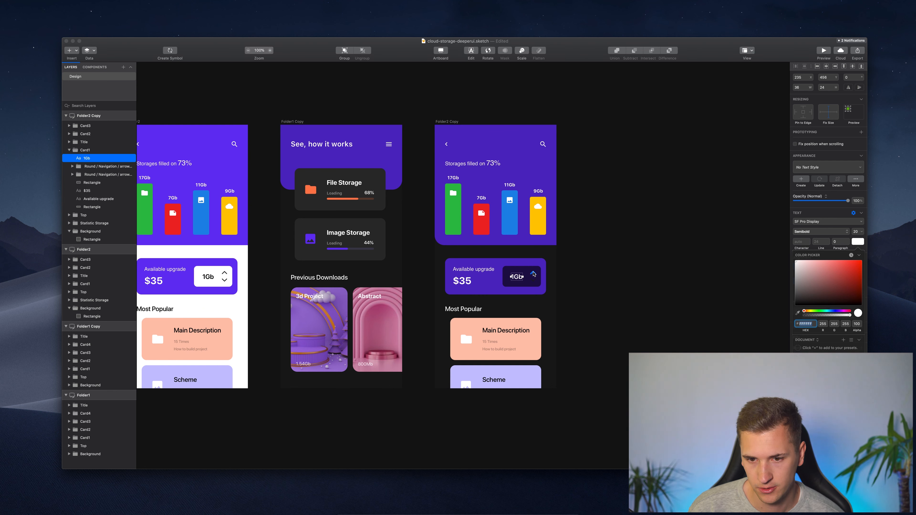
# Step: Set the fill of both arrow icons beside the 1Gb label on Folder2 Copy to grey #7B7B7B
pyautogui.keyDown('super'); pyautogui.click(533, 275); pyautogui.keyUp('super')
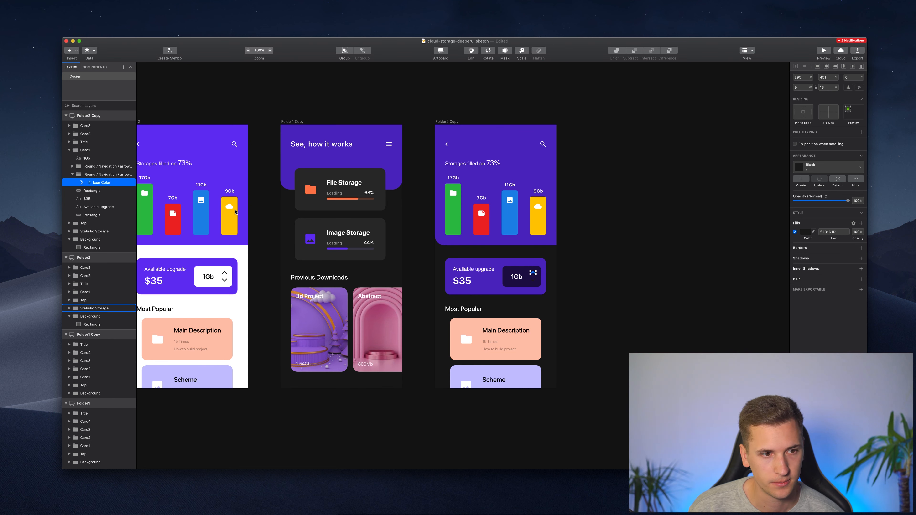
pyautogui.click(72, 167)
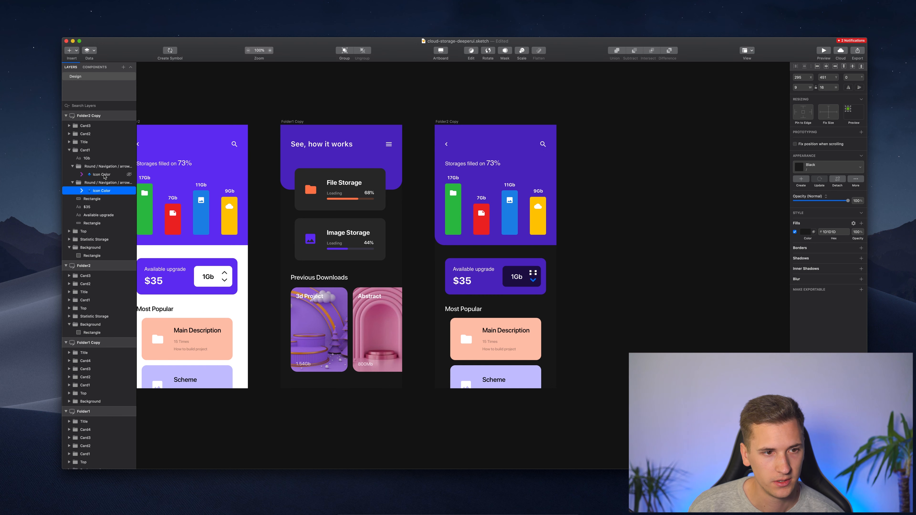
pyautogui.keyDown('super'); pyautogui.click(101, 175); pyautogui.keyUp('super')
pyautogui.click(812, 244)
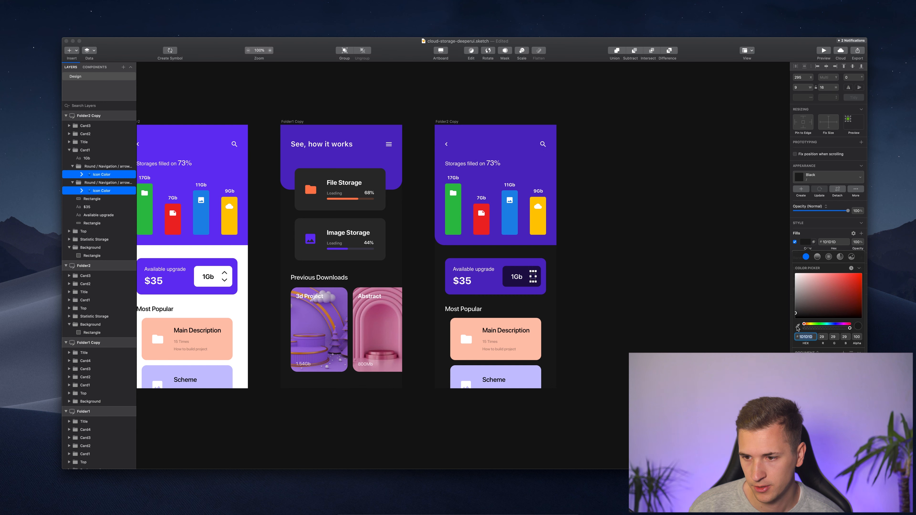
pyautogui.moveTo(796, 312); pyautogui.dragTo(763, 296)
pyautogui.hscroll(-6, 576, 276)
pyautogui.hscroll(-3, 575, 275)
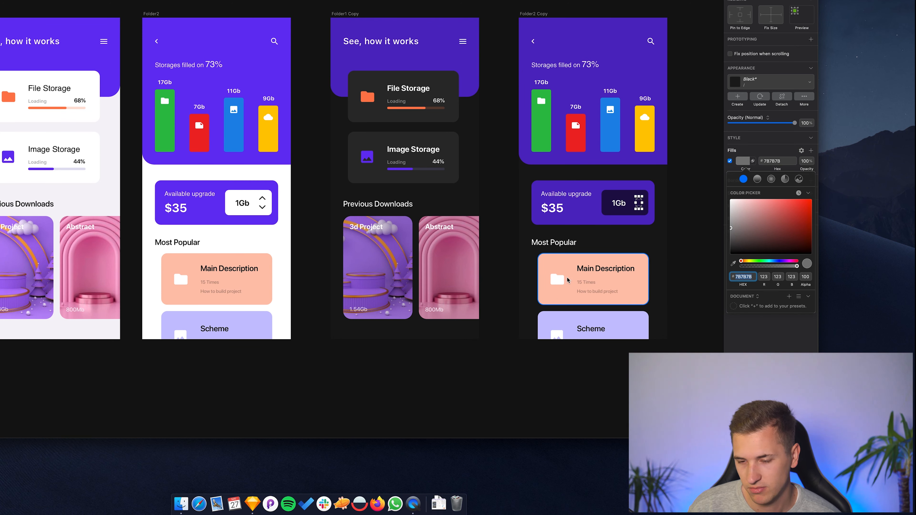
# Step: Darken the card fills on Folder2 Copy to brown #5D473F for Main Description and muted purple #555375 for Scheme
pyautogui.click(574, 262)
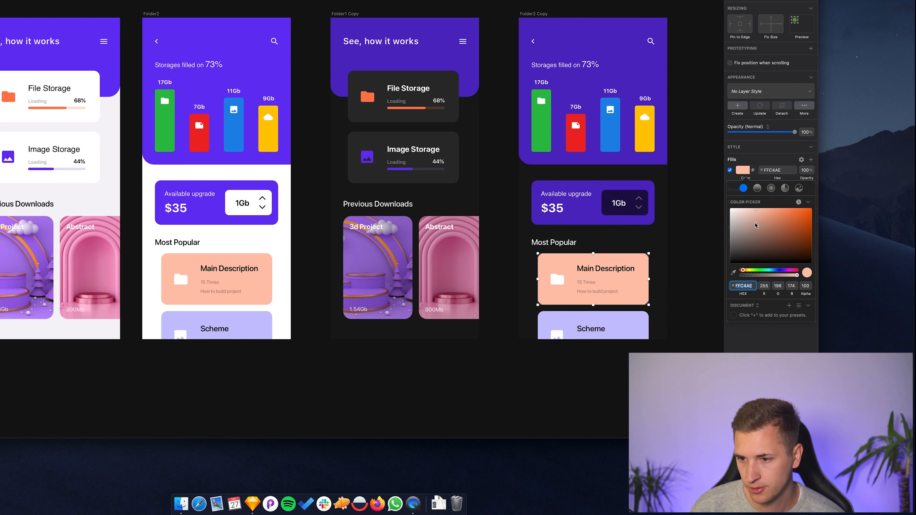
pyautogui.moveTo(756, 225); pyautogui.dragTo(757, 243)
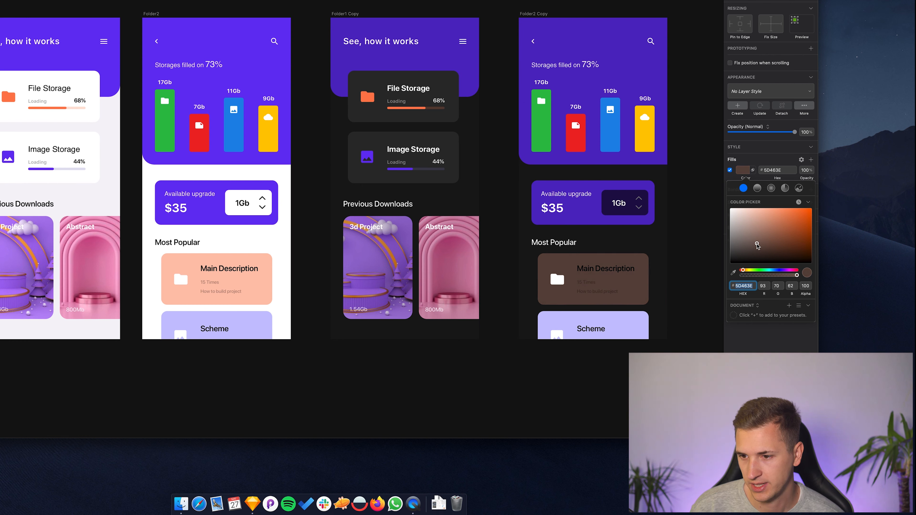
pyautogui.click(632, 319)
pyautogui.click(634, 327)
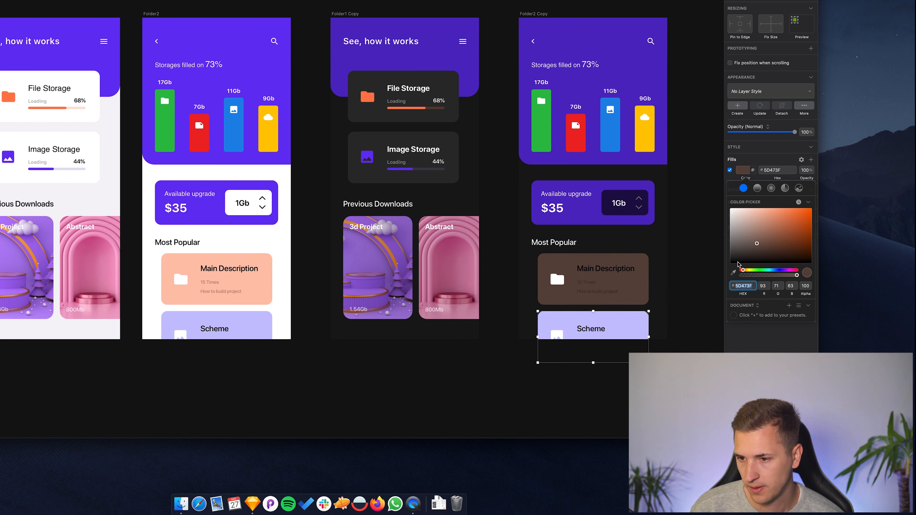
pyautogui.moveTo(755, 216)
pyautogui.mouseDown()
pyautogui.moveTo(748, 247)
pyautogui.moveTo(754, 240)
pyautogui.mouseUp()
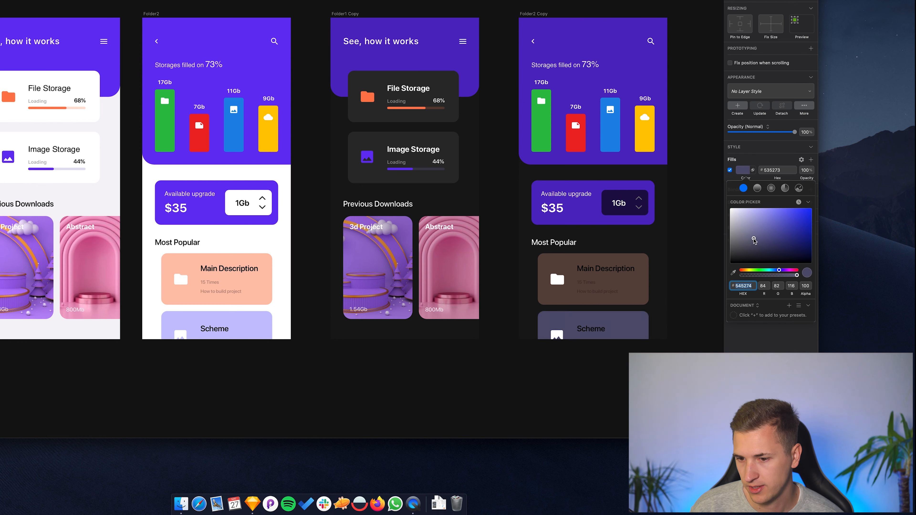
# Step: Set the fill of the folder and image icons in the Main Description and Scheme cards to grey #949494
pyautogui.click(552, 285)
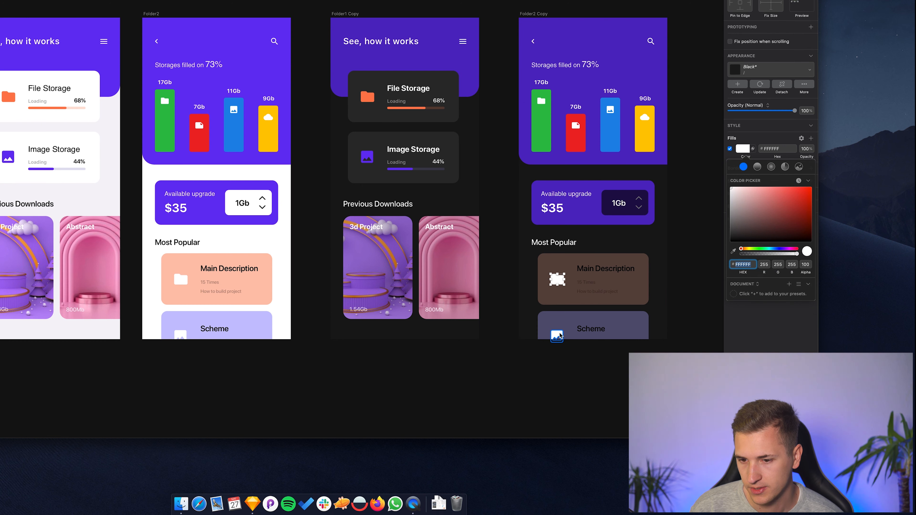
pyautogui.keyDown('shift'); pyautogui.click(557, 335); pyautogui.keyUp('shift')
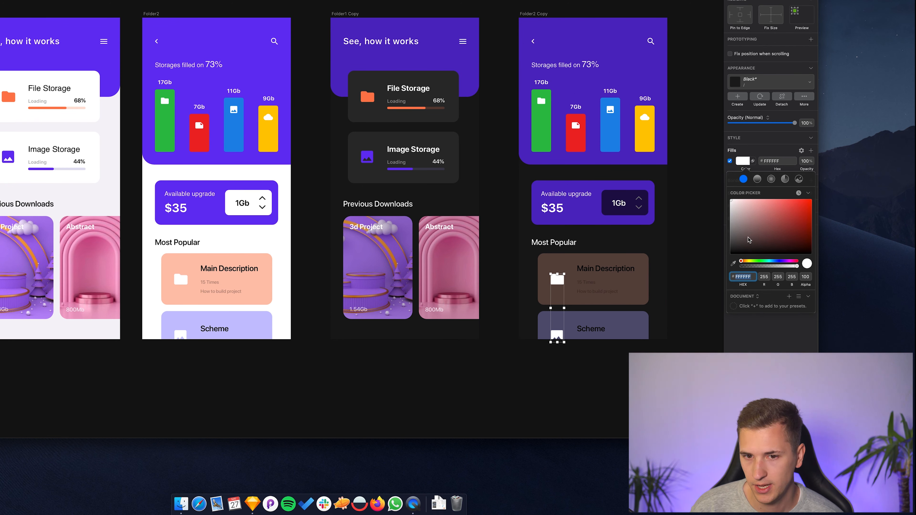
pyautogui.moveTo(736, 211); pyautogui.dragTo(718, 225)
pyautogui.click(717, 226)
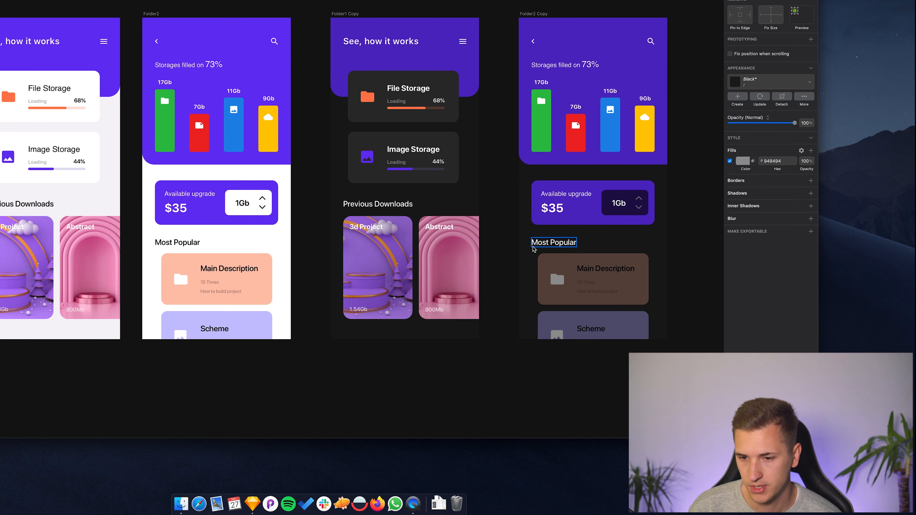
# Step: Set the Main Description card's folder icon to #9A847C, a lighter shade of the brown sampled from its card background
pyautogui.click(532, 246)
pyautogui.keyDown('super'); pyautogui.click(556, 279); pyautogui.keyUp('super')
pyautogui.click(744, 150)
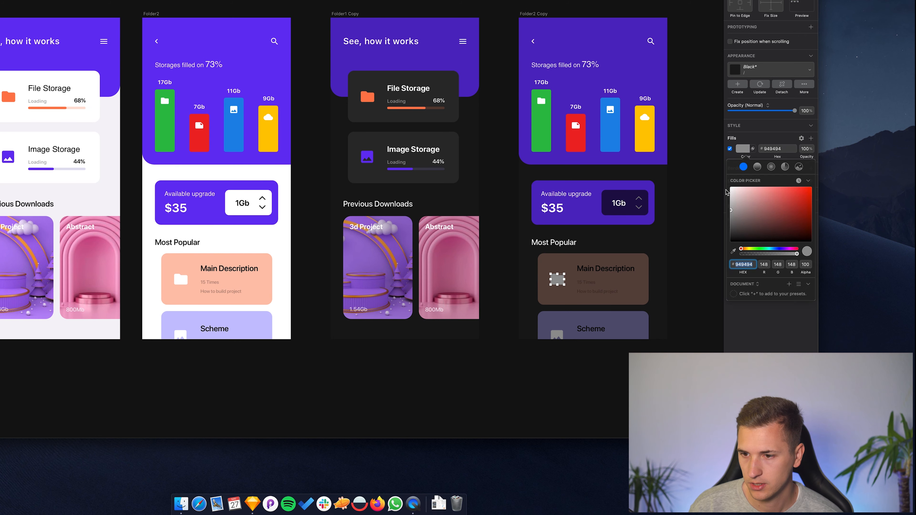
pyautogui.click(734, 251)
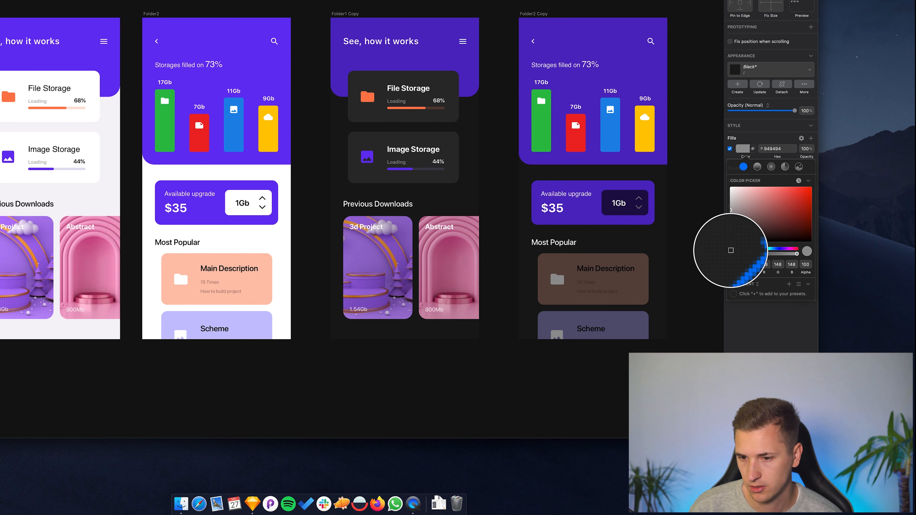
pyautogui.click(622, 286)
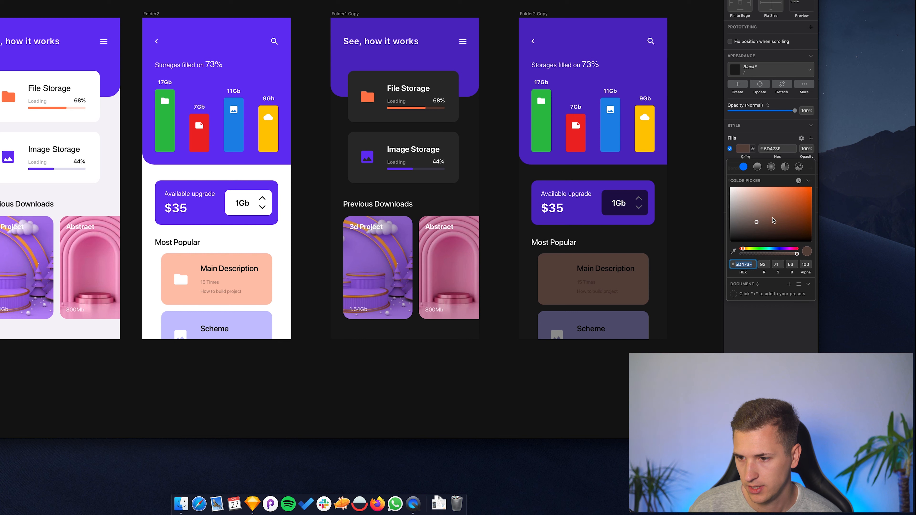
pyautogui.moveTo(774, 220); pyautogui.dragTo(746, 211)
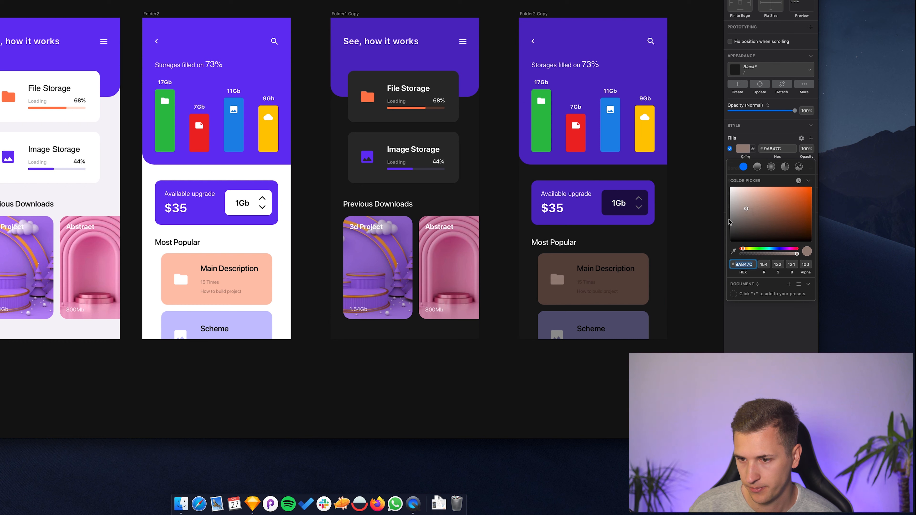
# Step: Set the Scheme card's image icon to #8684AE, a lighter shade of the purple sampled from its card background
pyautogui.click(555, 334)
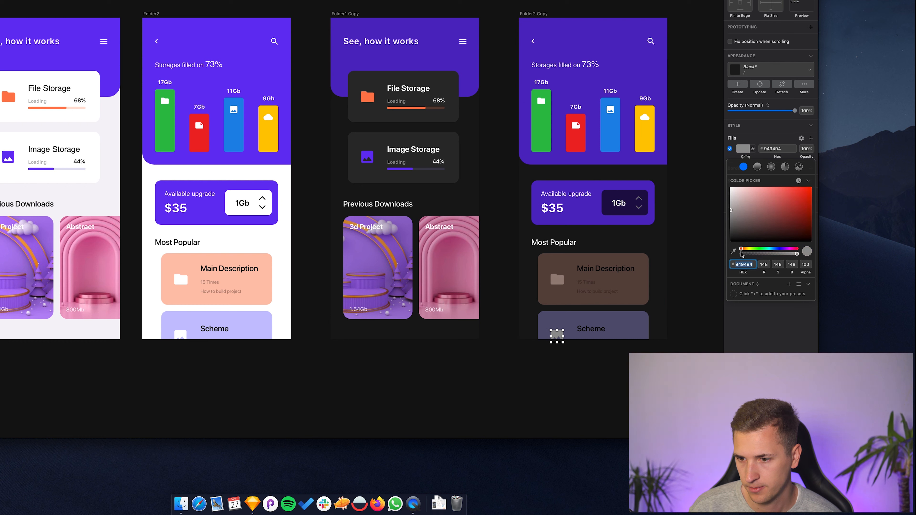
pyautogui.click(591, 327)
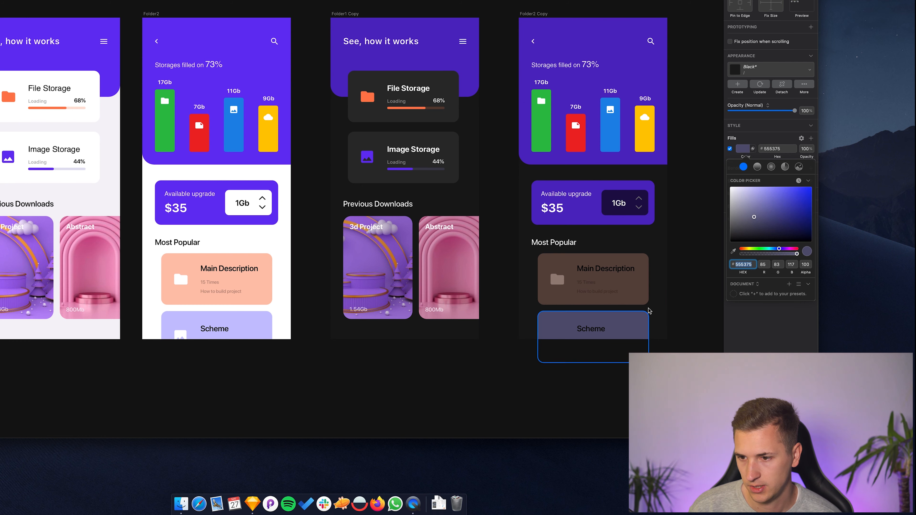
pyautogui.moveTo(748, 211); pyautogui.dragTo(749, 207)
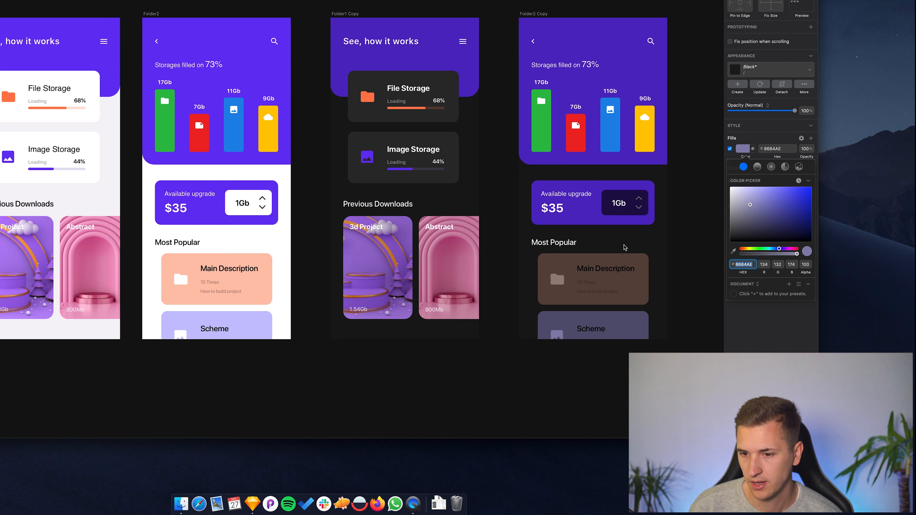
# Step: Set the text color of the Main Description and Scheme titles on Folder2 Copy to white
pyautogui.click(595, 269)
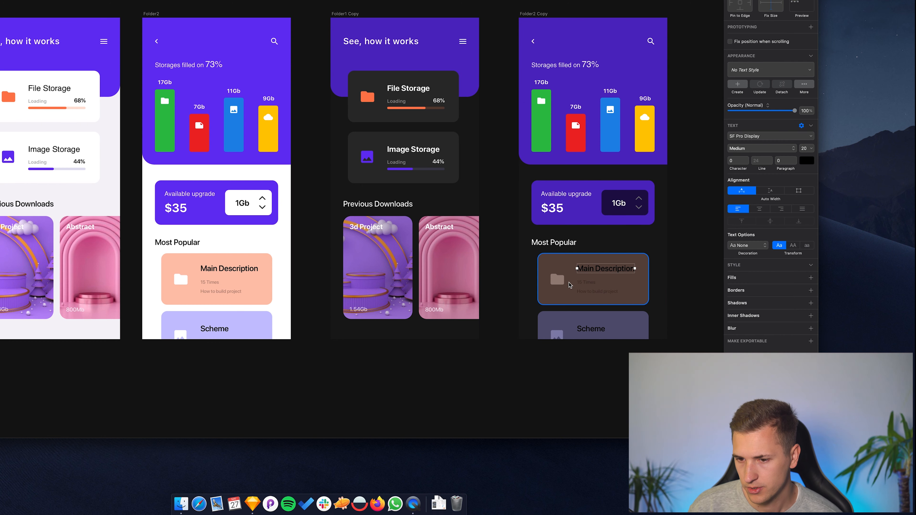
pyautogui.keyDown('shift'); pyautogui.click(593, 329); pyautogui.keyUp('shift')
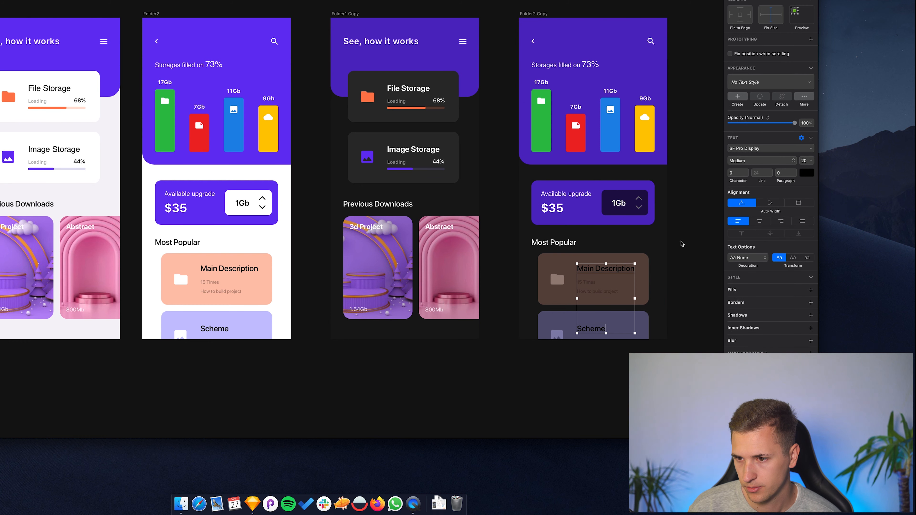
pyautogui.click(807, 173)
pyautogui.moveTo(761, 213); pyautogui.dragTo(689, 180)
pyautogui.press('Escape')
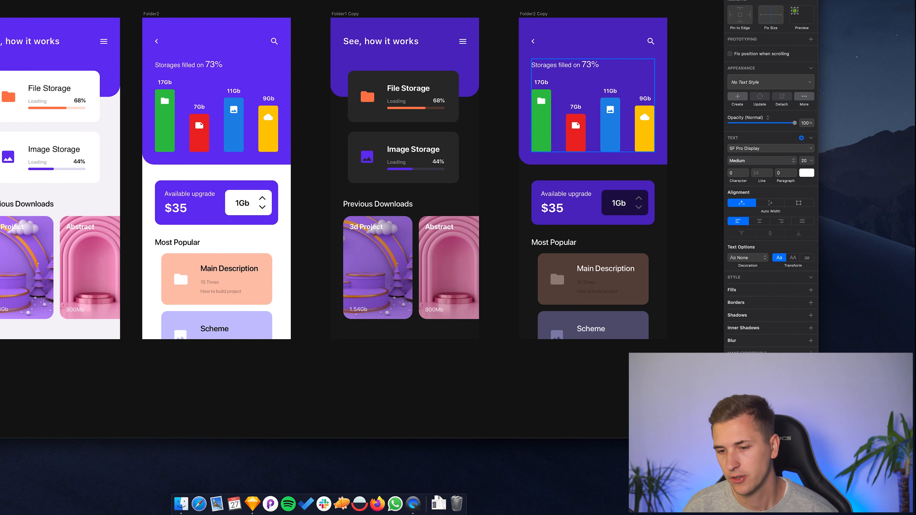
# Step: Set the 15 Times and How to build project texts in Folder2 Copy's Main Description card to white with 50% opacity
pyautogui.click(599, 283)
pyautogui.scroll(-1, 776, 259)
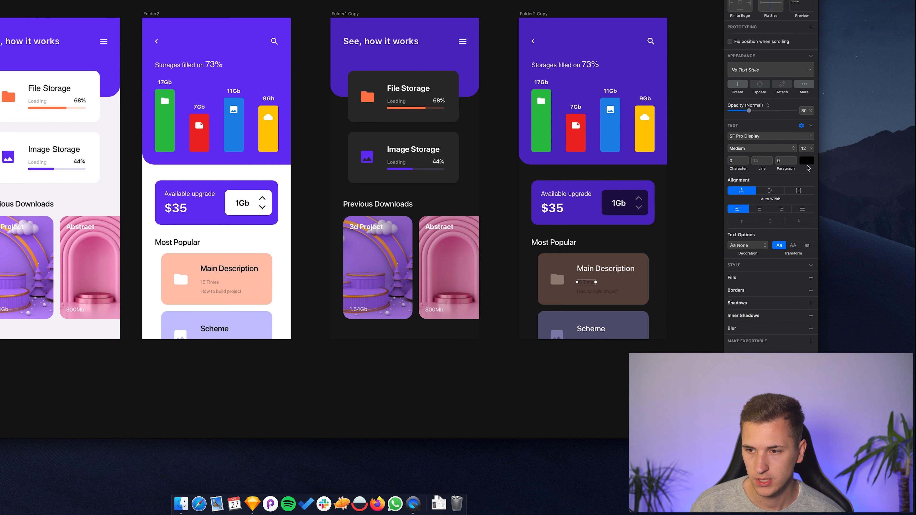
pyautogui.keyDown('shift'); pyautogui.click(604, 291); pyautogui.keyUp('shift')
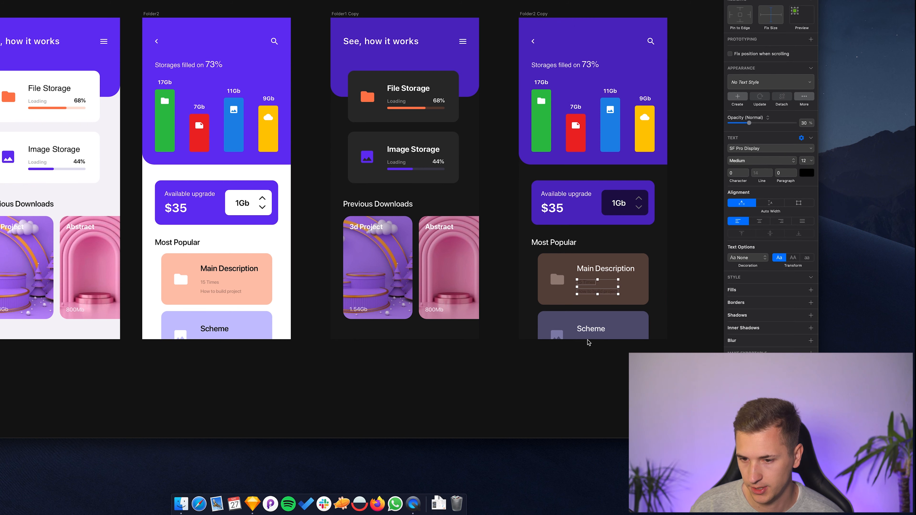
pyautogui.click(807, 173)
pyautogui.moveTo(753, 218); pyautogui.dragTo(718, 194)
pyautogui.click(620, 127)
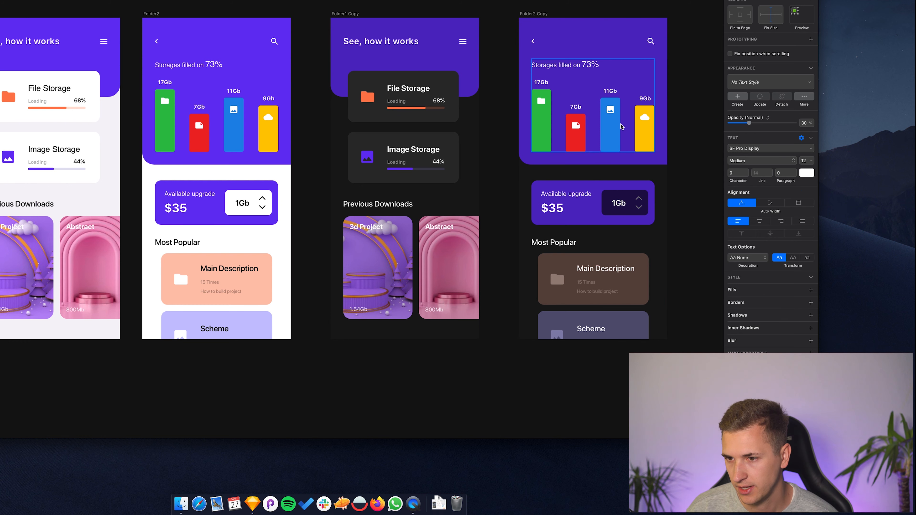
pyautogui.click(804, 123)
pyautogui.write('50')
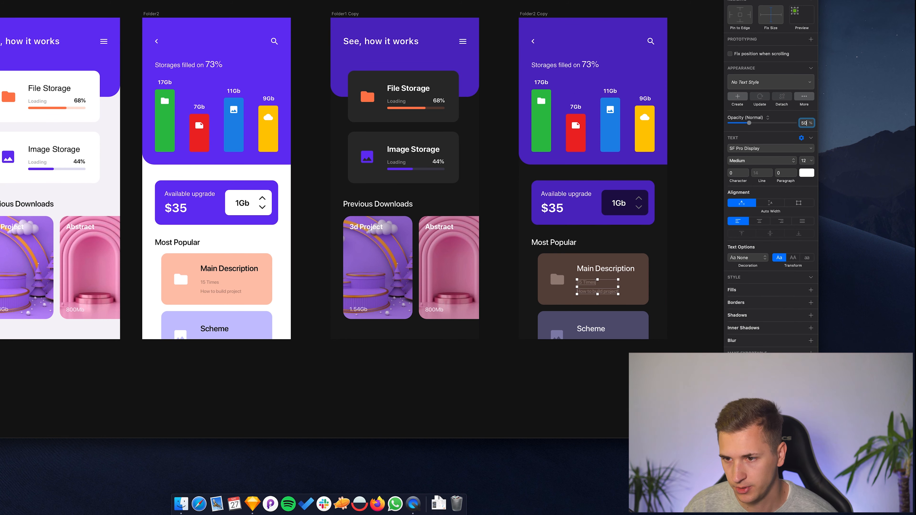
pyautogui.press('Return')
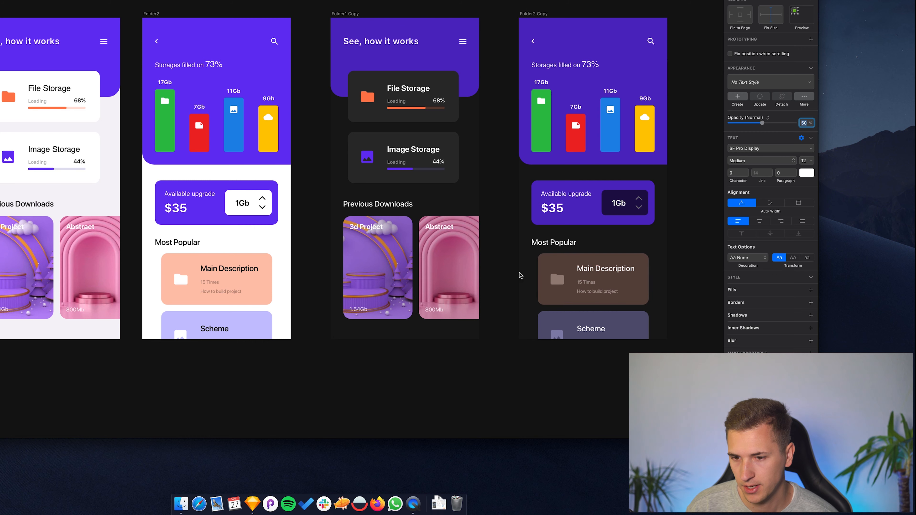
# Step: Lighten the Main Description card's background fill on Folder2 Copy to brown #755448
pyautogui.click(563, 267)
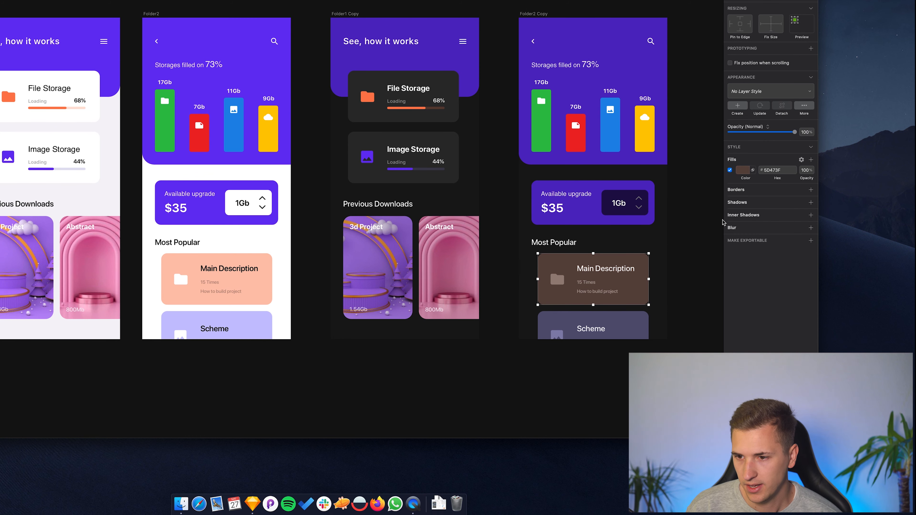
pyautogui.click(743, 169)
pyautogui.moveTo(761, 249)
pyautogui.mouseDown()
pyautogui.moveTo(769, 244)
pyautogui.moveTo(761, 240)
pyautogui.mouseUp()
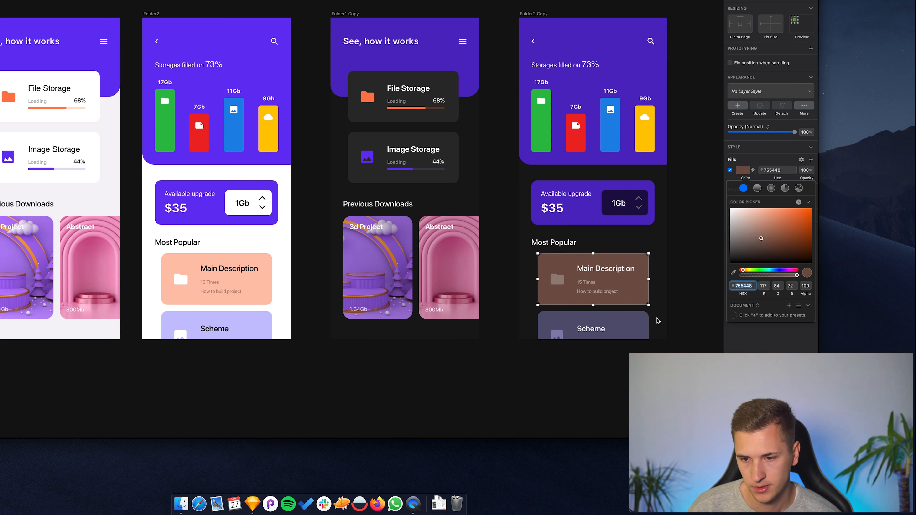
pyautogui.click(700, 295)
pyautogui.click(689, 288)
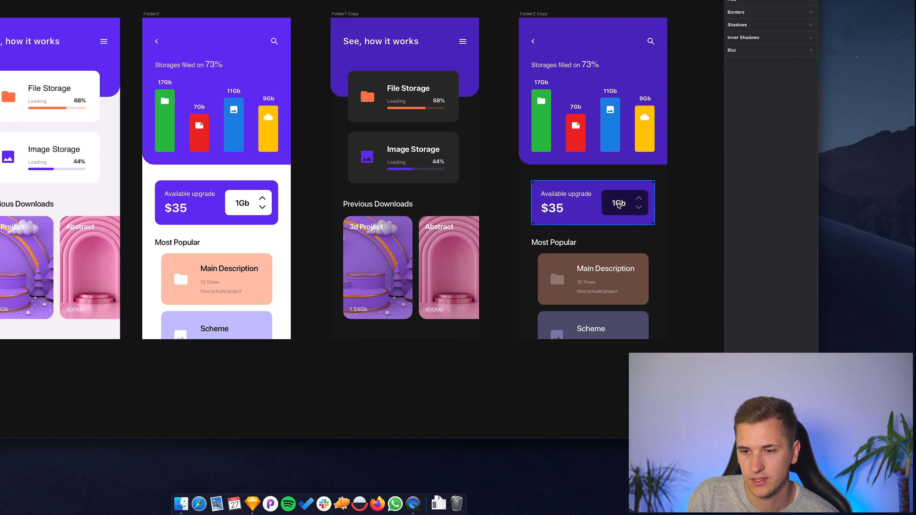
pyautogui.hscroll(-2, 536, 125)
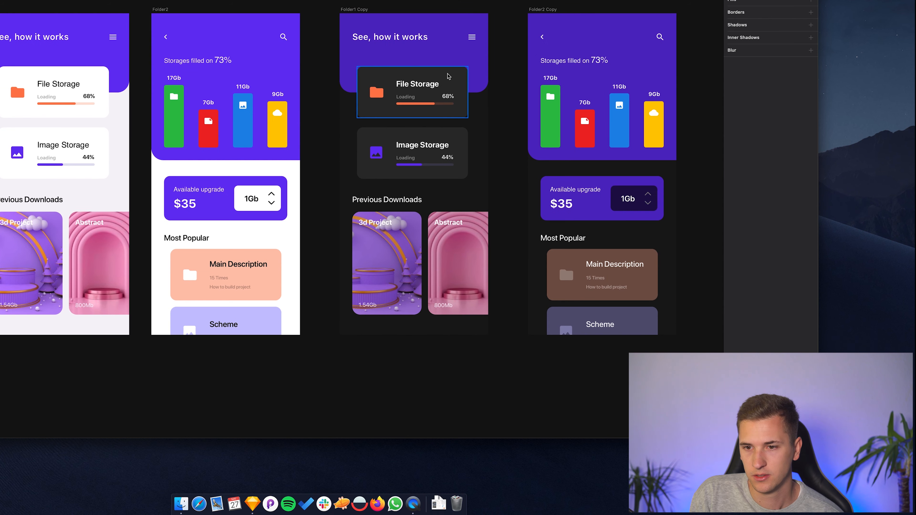
pyautogui.hscroll(2, 534, 134)
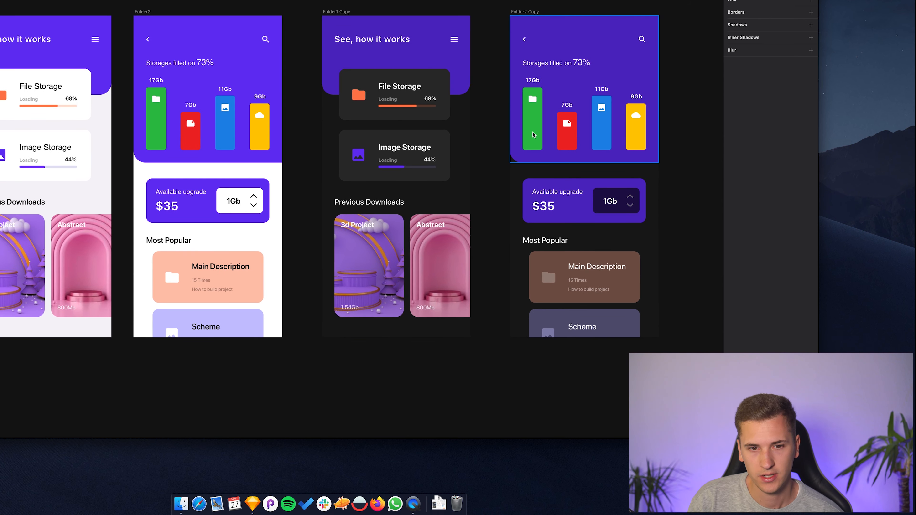
pyautogui.hscroll(1, 571, 138)
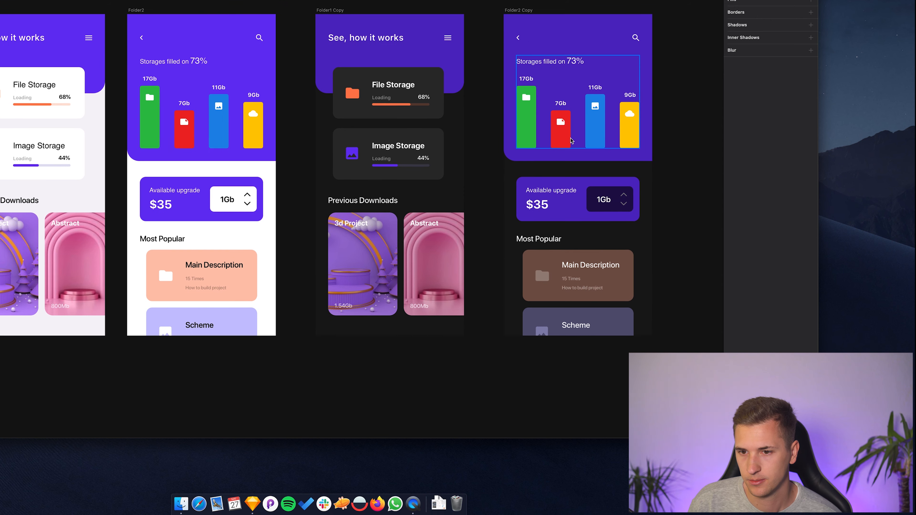
pyautogui.hscroll(-1, 570, 138)
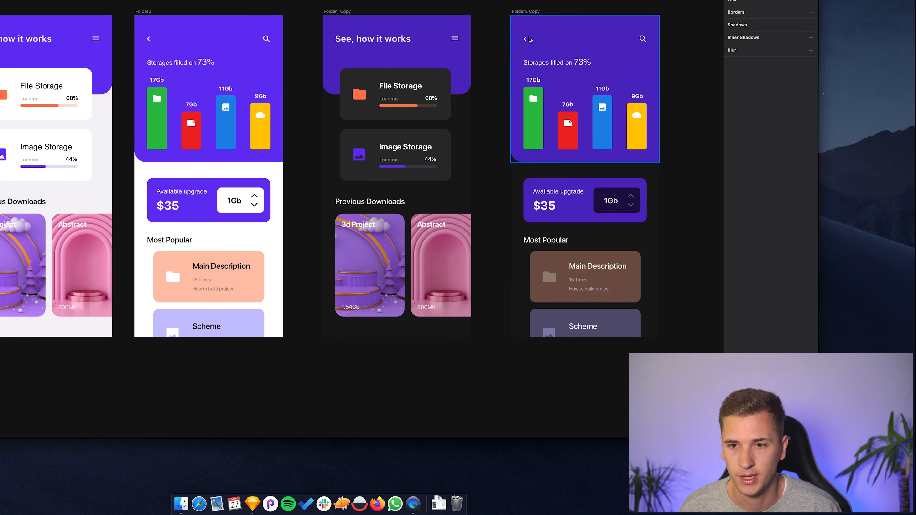
pyautogui.hscroll(-3, 646, 97)
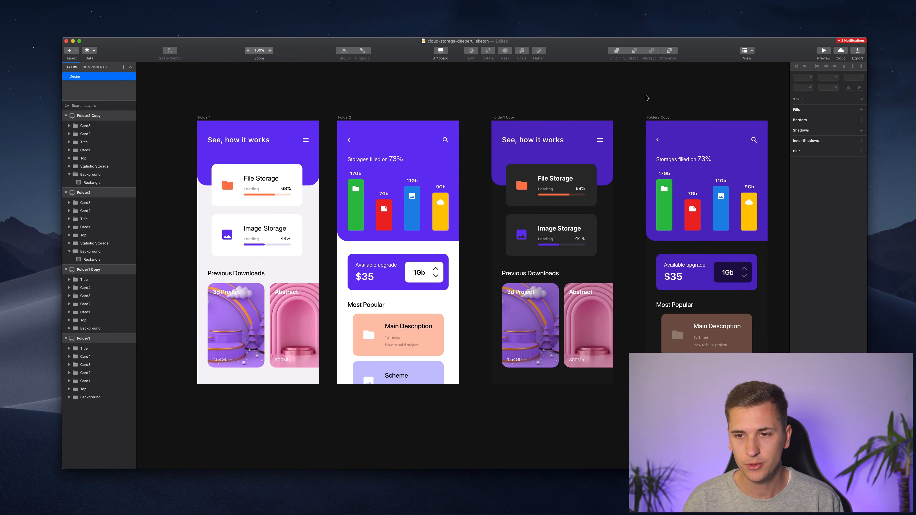
pyautogui.hscroll(2, 646, 98)
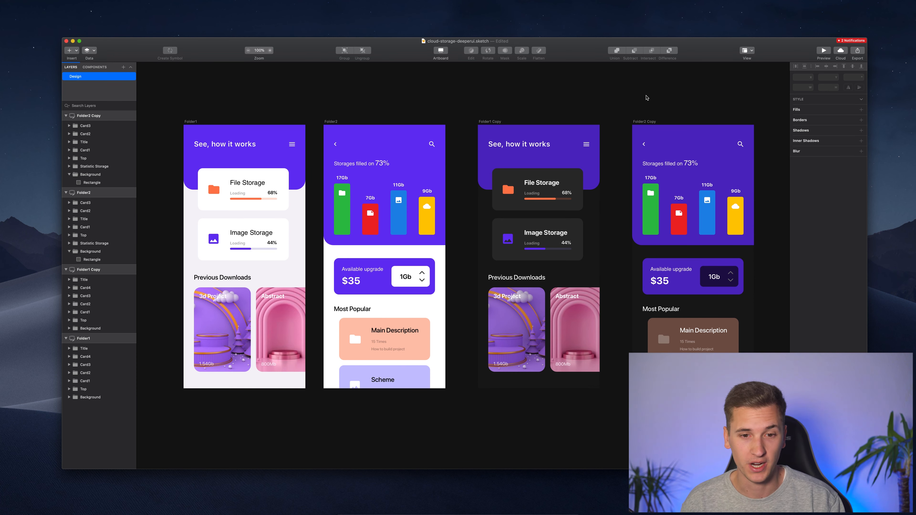
pyautogui.hscroll(2, 646, 98)
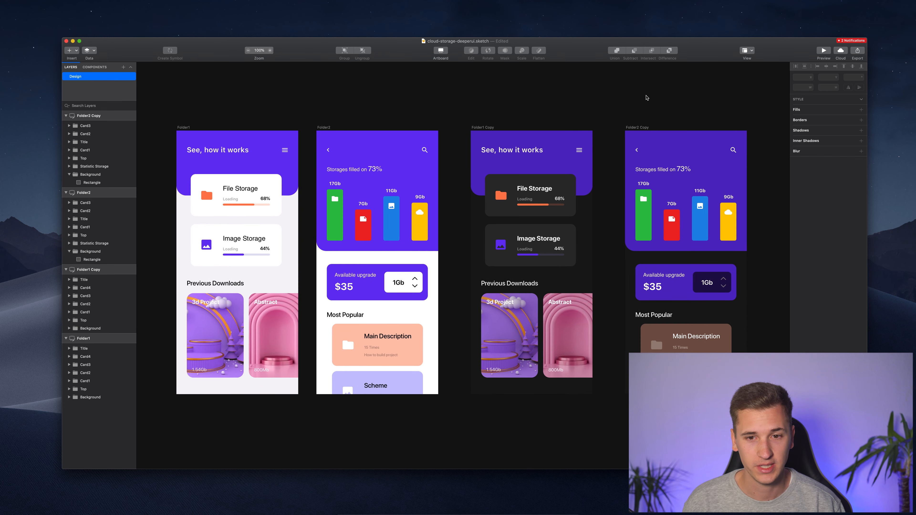